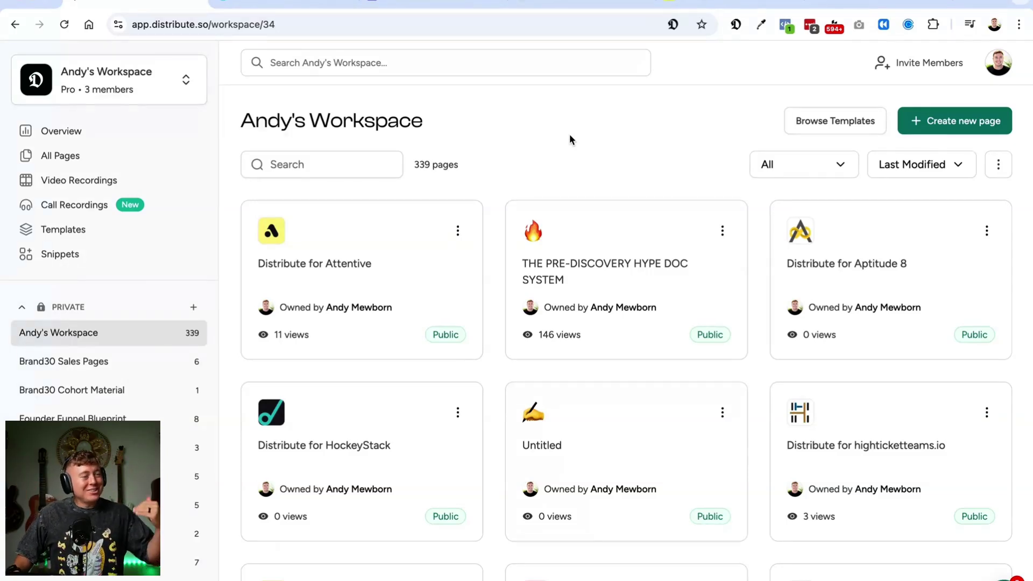
Step: Bring up Distribute's Call Recordings list of 34 calls and upcoming meetings
{"action": "left_click", "coordinate": [109, 228]}
Step: Open the Call Recordings list and browse the call cards
{"action": "left_click", "coordinate": [102, 210]}
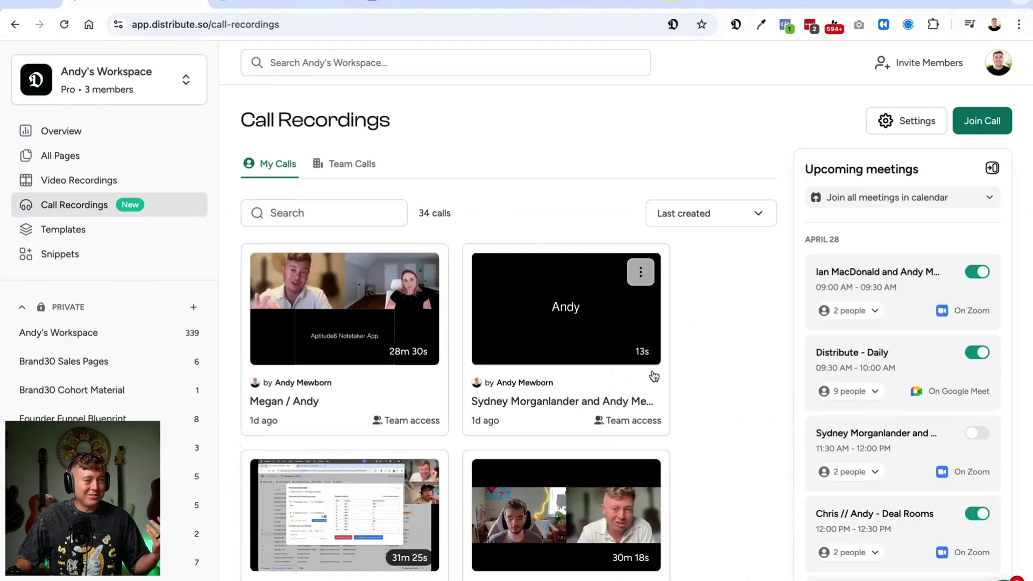
{"action": "scroll", "coordinate": [654, 377], "scroll_direction": "down", "scroll_amount": 5}
{"action": "scroll", "coordinate": [653, 376], "scroll_direction": "up", "scroll_amount": 4}
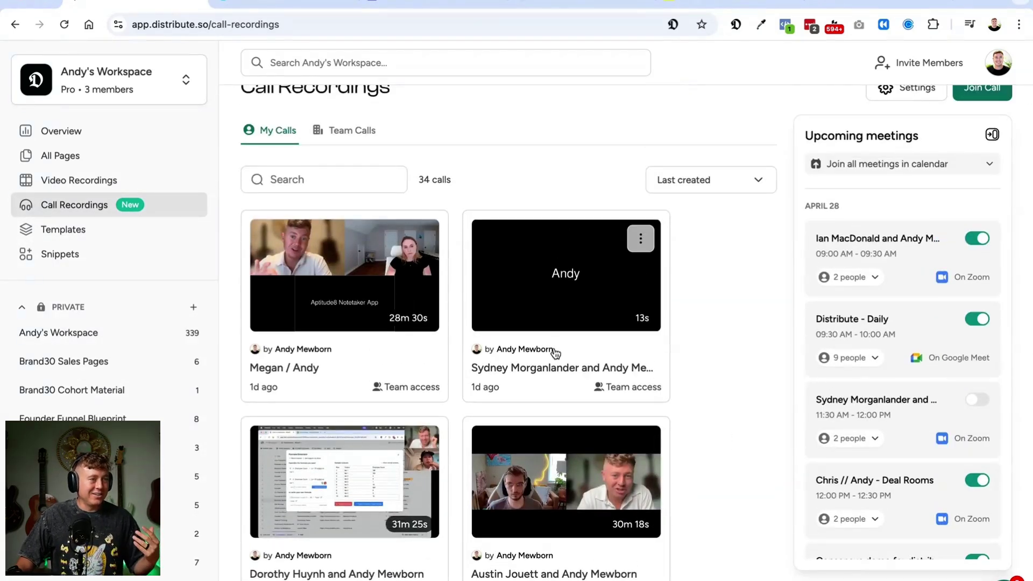
{"action": "scroll", "coordinate": [469, 330], "scroll_direction": "down", "scroll_amount": 6}
{"action": "scroll", "coordinate": [469, 330], "scroll_direction": "up", "scroll_amount": 6}
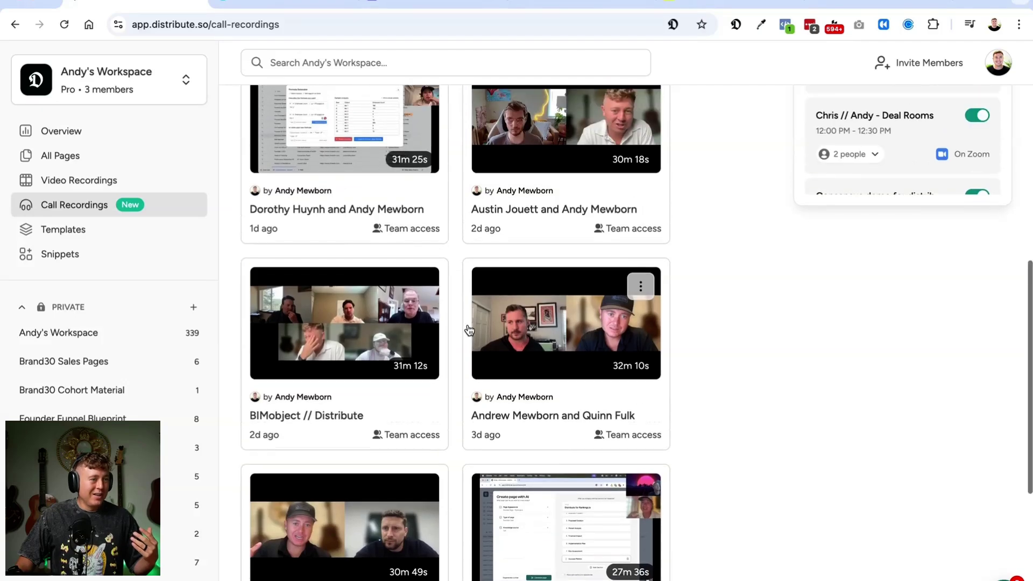
Step: Open the fourth call and review its video recording and AI-written summary
{"action": "left_click", "coordinate": [564, 510]}
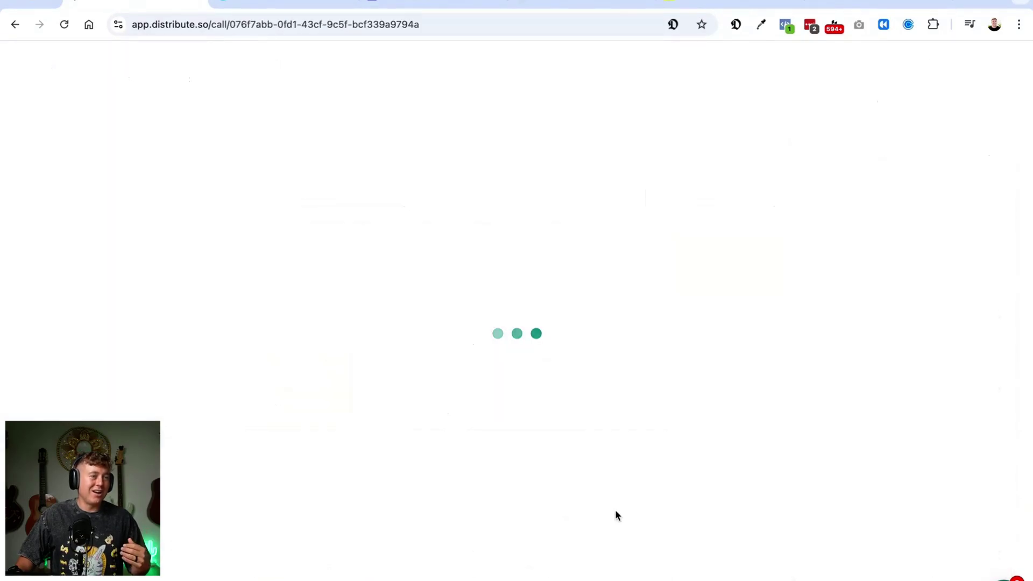
{"action": "scroll", "coordinate": [607, 477], "scroll_direction": "down", "scroll_amount": 5}
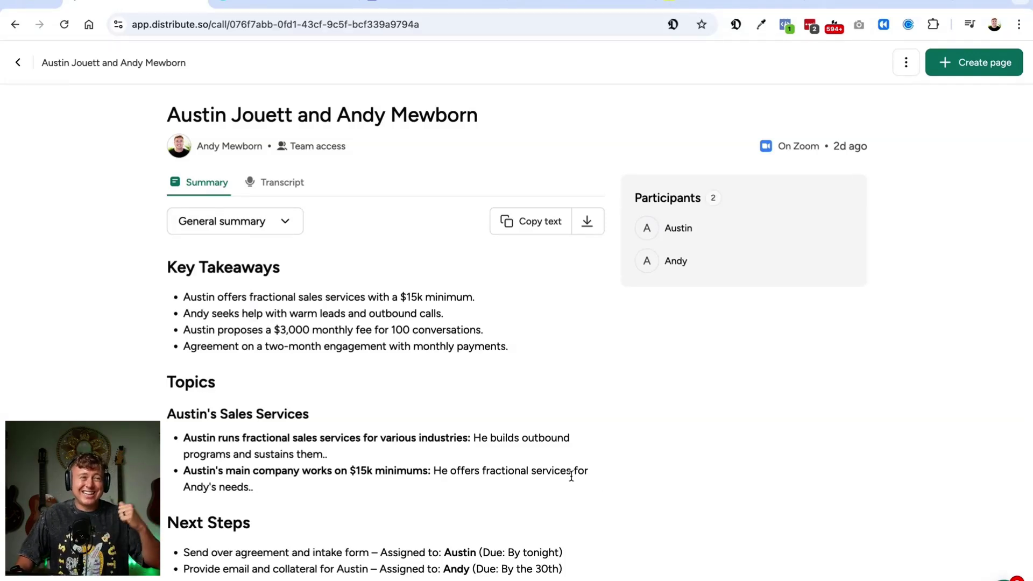
{"action": "scroll", "coordinate": [572, 476], "scroll_direction": "up", "scroll_amount": 5}
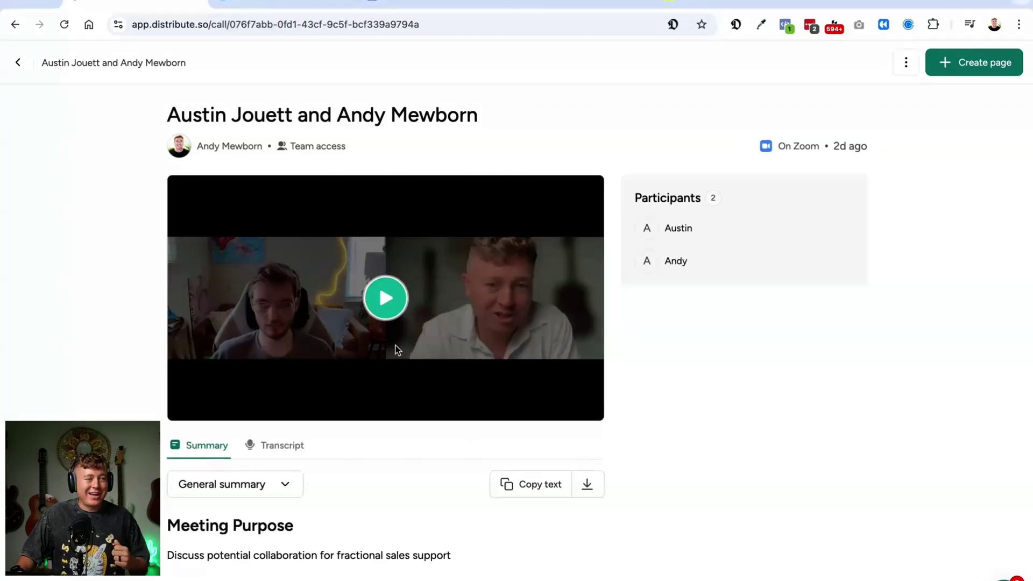
{"action": "scroll", "coordinate": [451, 531], "scroll_direction": "down", "scroll_amount": 5}
{"action": "scroll", "coordinate": [451, 530], "scroll_direction": "down", "scroll_amount": 3}
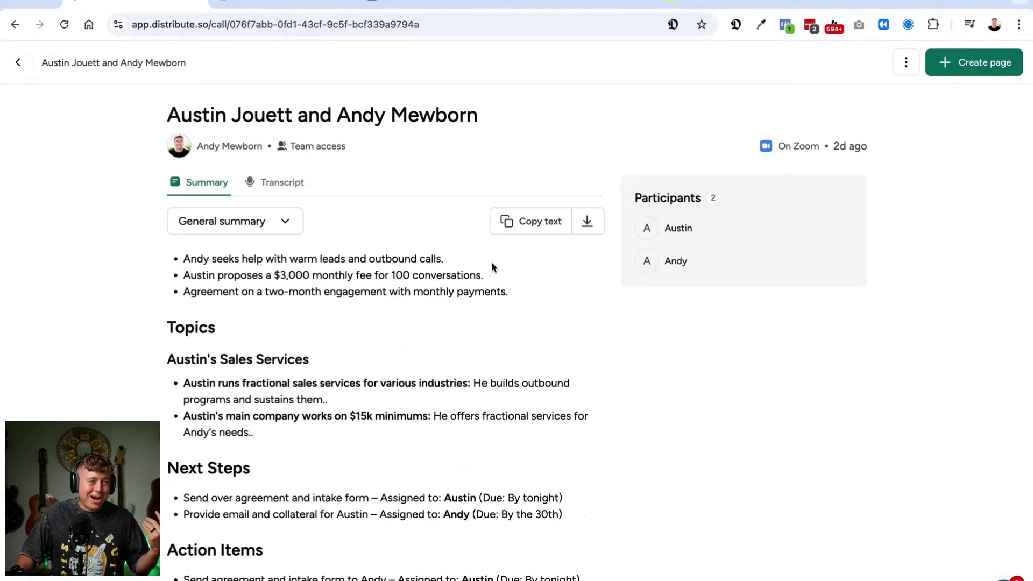
{"action": "scroll", "coordinate": [491, 265], "scroll_direction": "up", "scroll_amount": 8}
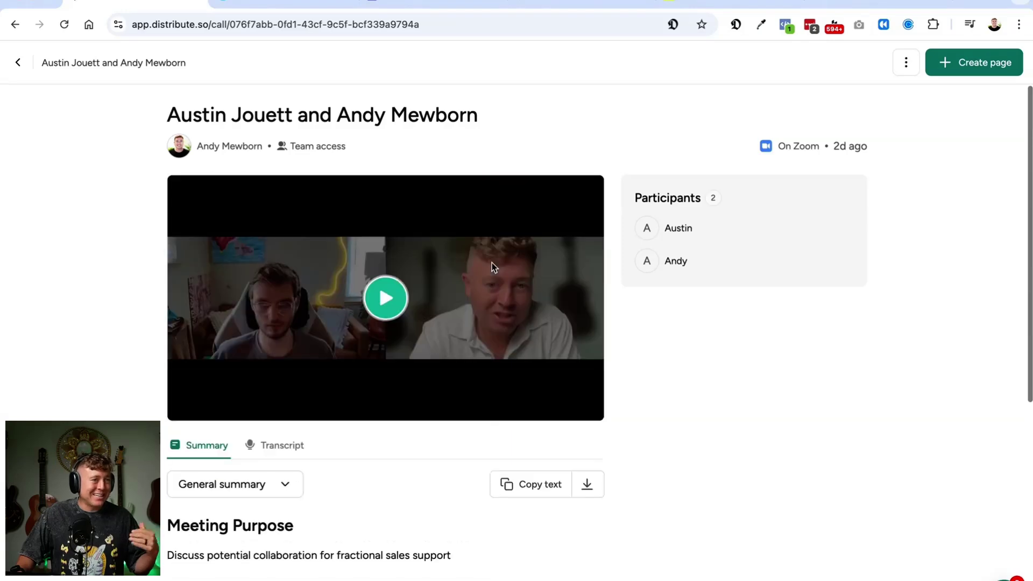
{"action": "left_click", "coordinate": [973, 63]}
Step: Create a page with Summary & Video in the workspace folder, branded for target company Gong
{"action": "left_click", "coordinate": [938, 98]}
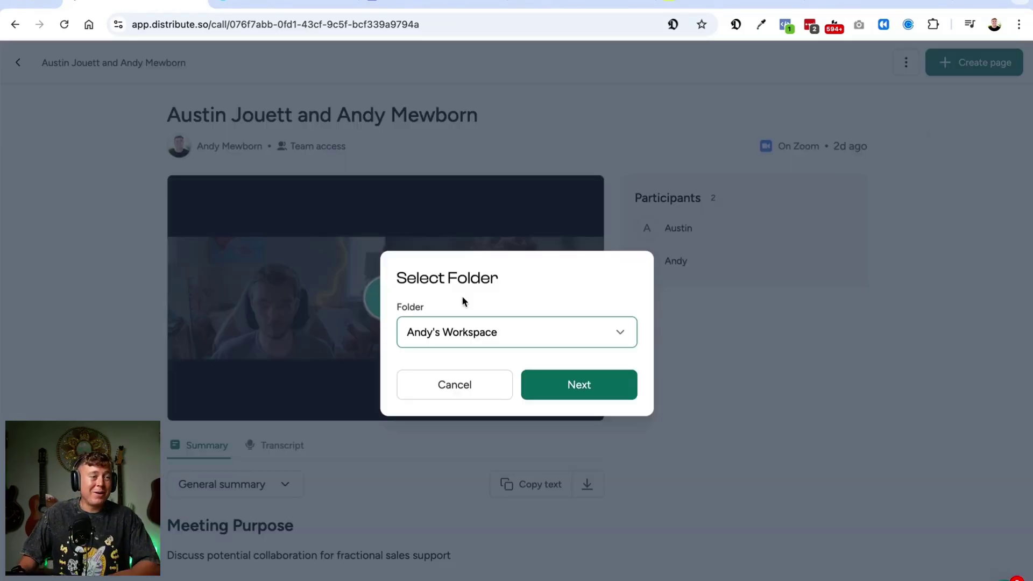
{"action": "left_click", "coordinate": [534, 393]}
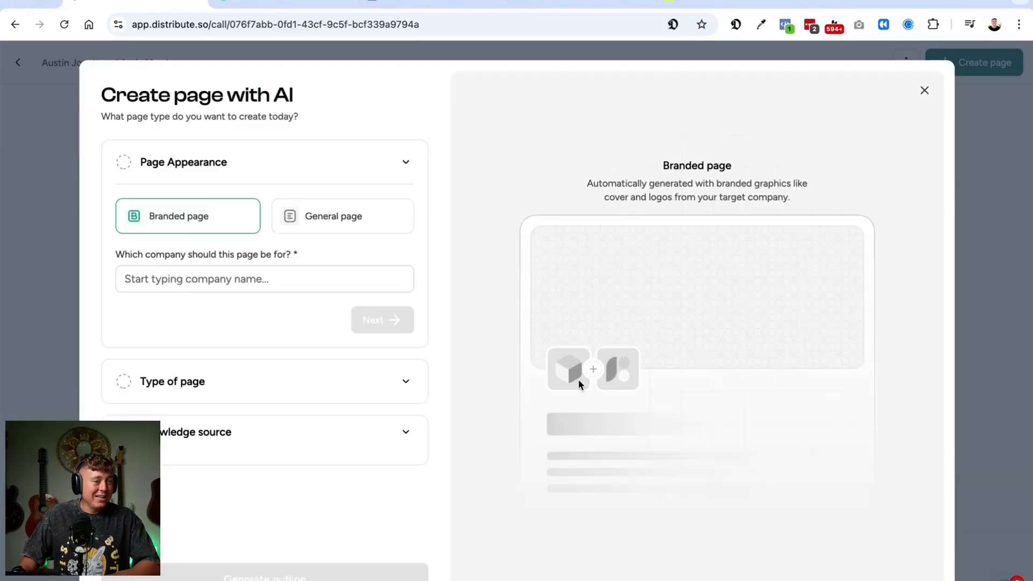
{"action": "left_click", "coordinate": [249, 275]}
{"action": "type", "text": "gong"}
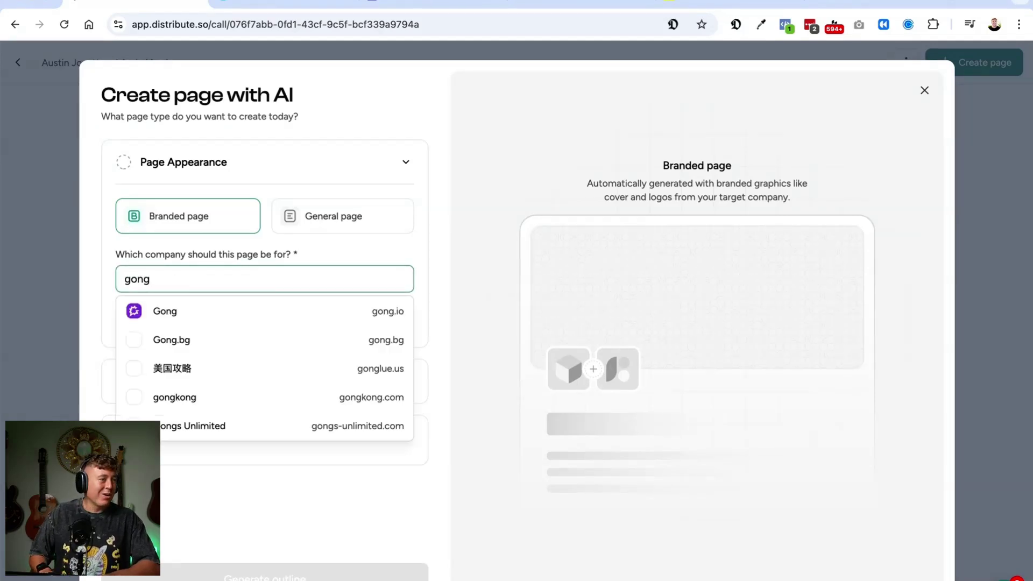
{"action": "left_click", "coordinate": [249, 307]}
{"action": "left_click", "coordinate": [379, 379]}
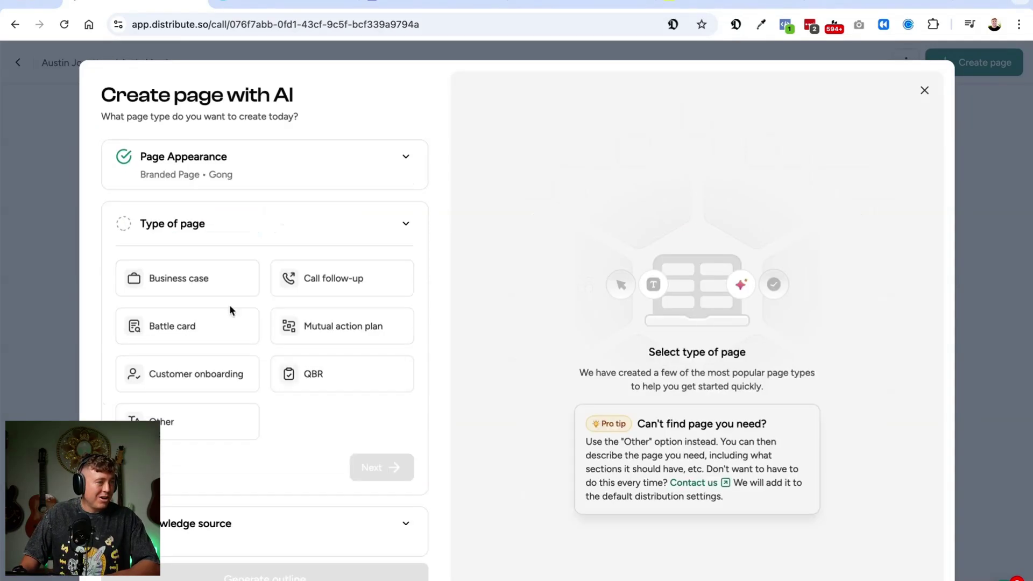
Step: Choose the Call follow-up page type with the call as source, generate the outline and page
{"action": "left_click", "coordinate": [229, 277]}
{"action": "left_click", "coordinate": [310, 278]}
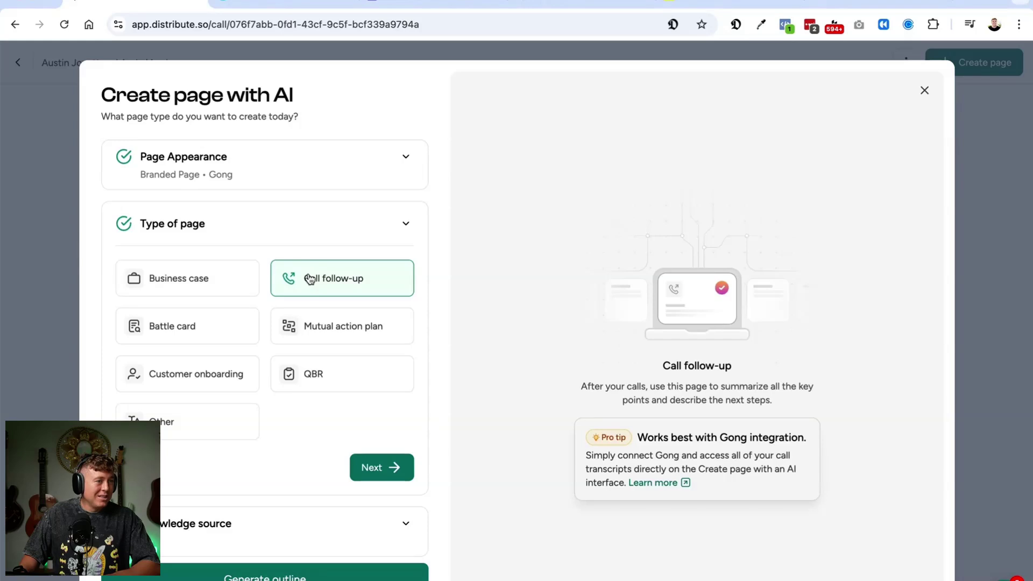
{"action": "left_click", "coordinate": [393, 468]}
{"action": "left_click", "coordinate": [376, 416]}
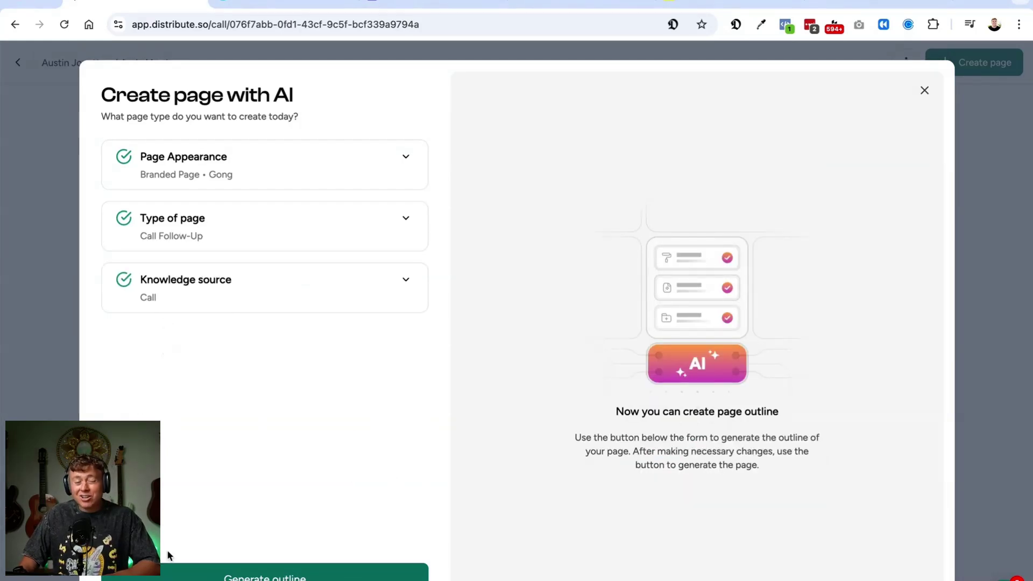
{"action": "left_click", "coordinate": [168, 572]}
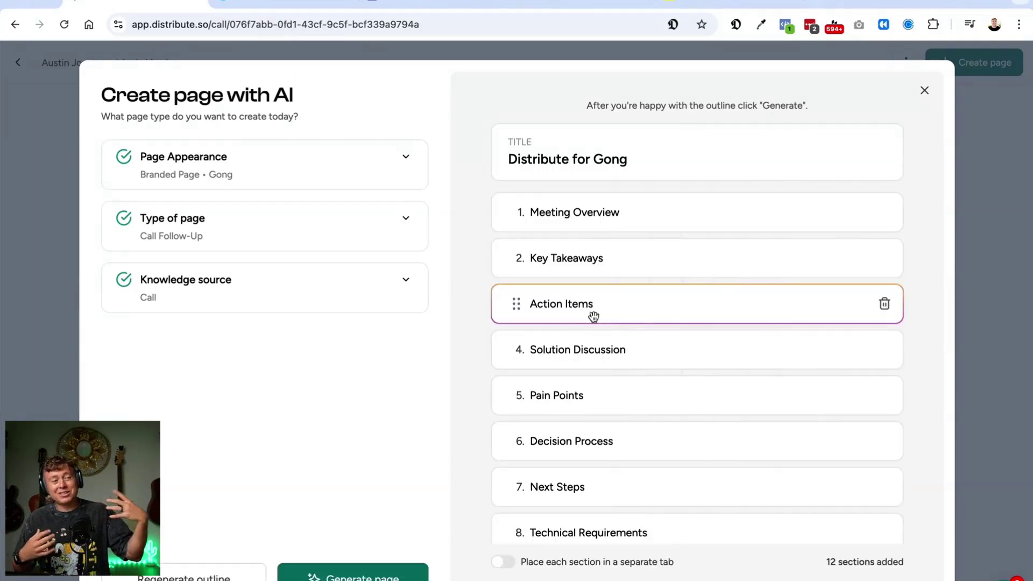
{"action": "scroll", "coordinate": [592, 316], "scroll_direction": "down", "scroll_amount": 5}
{"action": "left_click", "coordinate": [399, 573]}
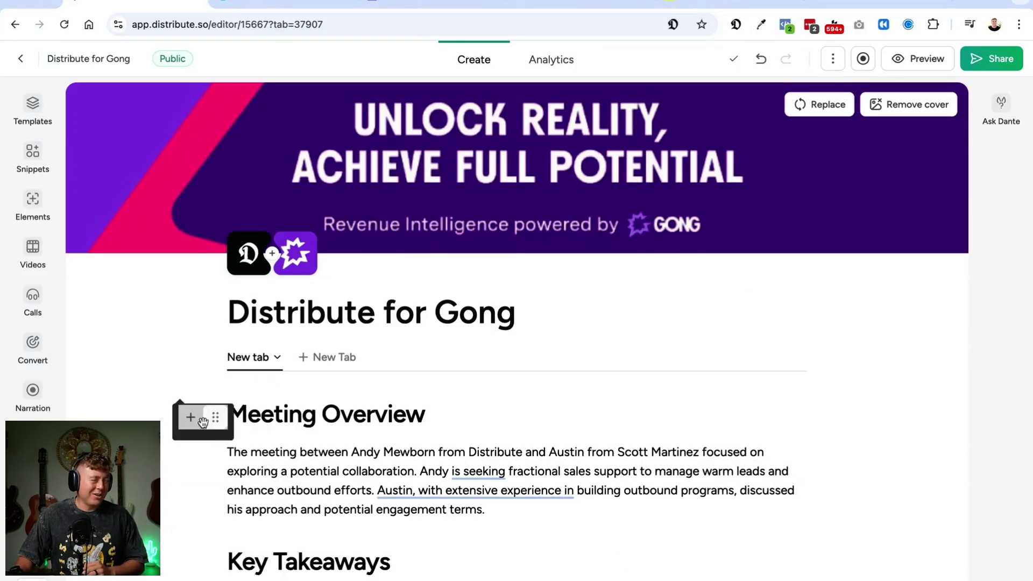
Step: Keep the AI-generated Distribute for Gong page and review its sections through Resource Needs
{"action": "scroll", "coordinate": [567, 313], "scroll_direction": "down", "scroll_amount": 5}
{"action": "scroll", "coordinate": [567, 314], "scroll_direction": "up", "scroll_amount": 5}
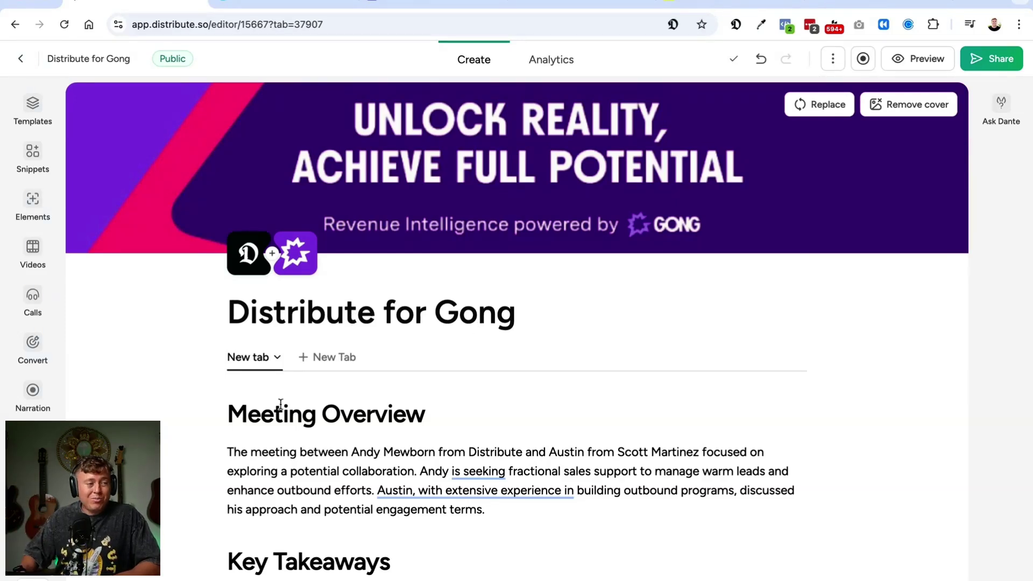
{"action": "left_click", "coordinate": [271, 357]}
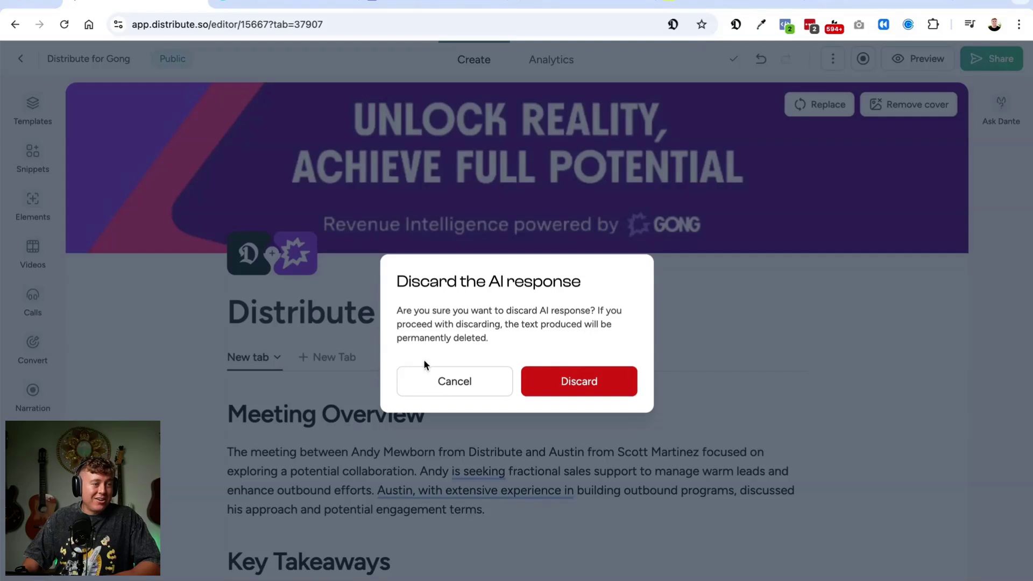
{"action": "left_click", "coordinate": [405, 370]}
{"action": "scroll", "coordinate": [305, 358], "scroll_direction": "down", "scroll_amount": 15}
{"action": "scroll", "coordinate": [303, 357], "scroll_direction": "down", "scroll_amount": 10}
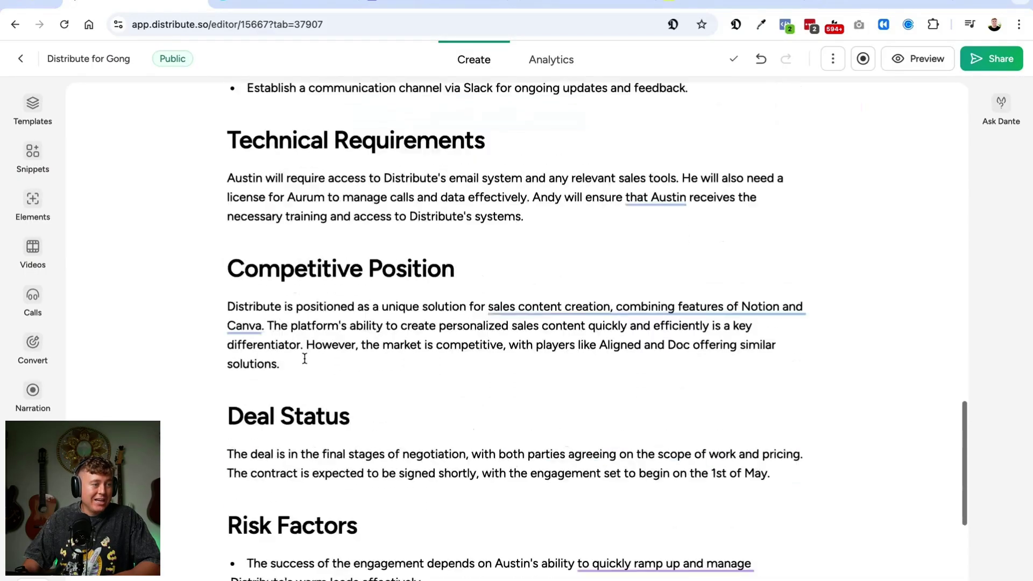
{"action": "scroll", "coordinate": [267, 355], "scroll_direction": "down", "scroll_amount": 20}
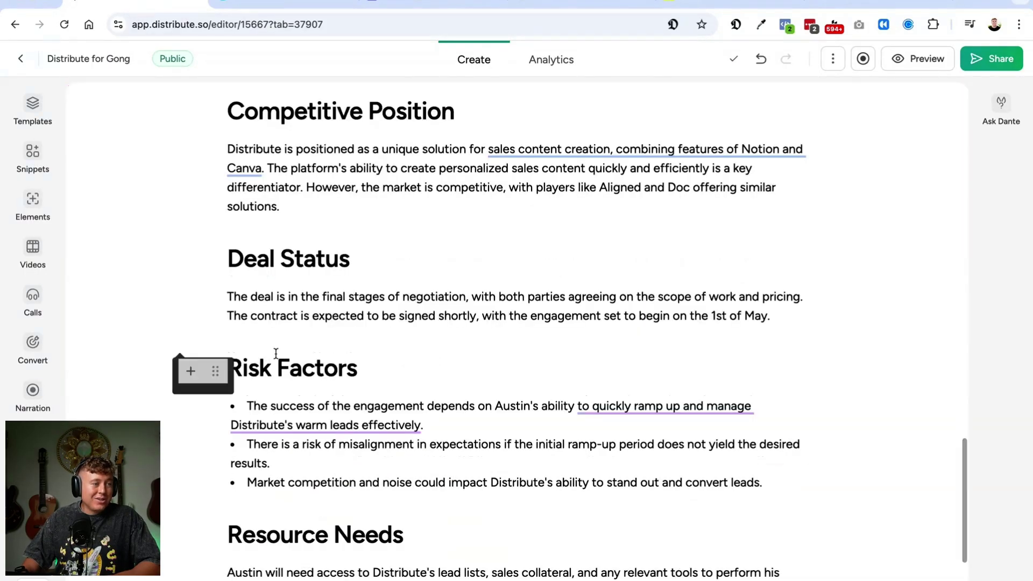
{"action": "scroll", "coordinate": [271, 352], "scroll_direction": "up", "scroll_amount": 20}
{"action": "left_click", "coordinate": [271, 362]}
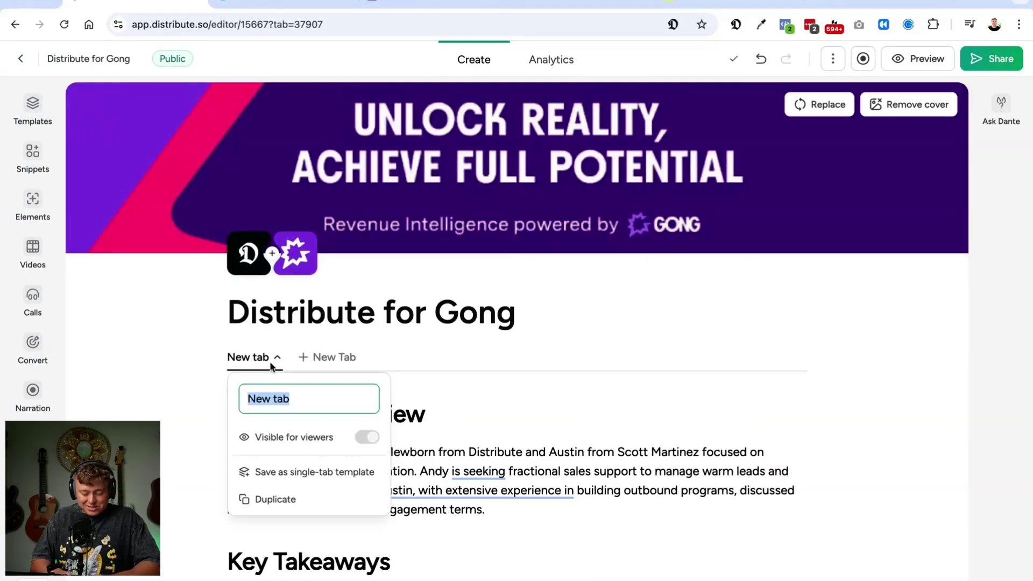
Step: Rename the first tab to 'follow-up' and add a second tab left as Untitled
{"action": "type", "text": "follow-up"}
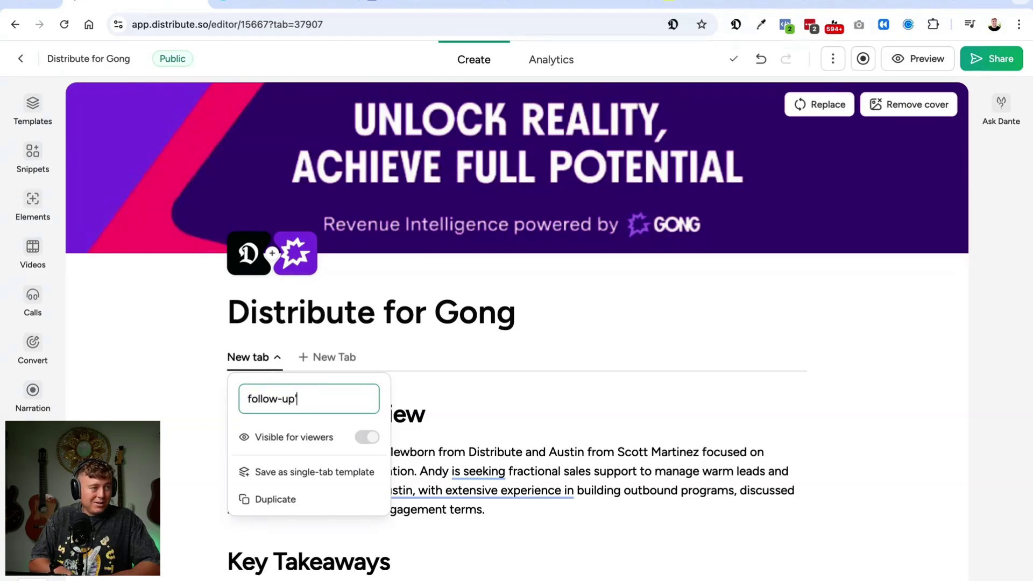
{"action": "key", "text": "Return"}
{"action": "left_click", "coordinate": [329, 358]}
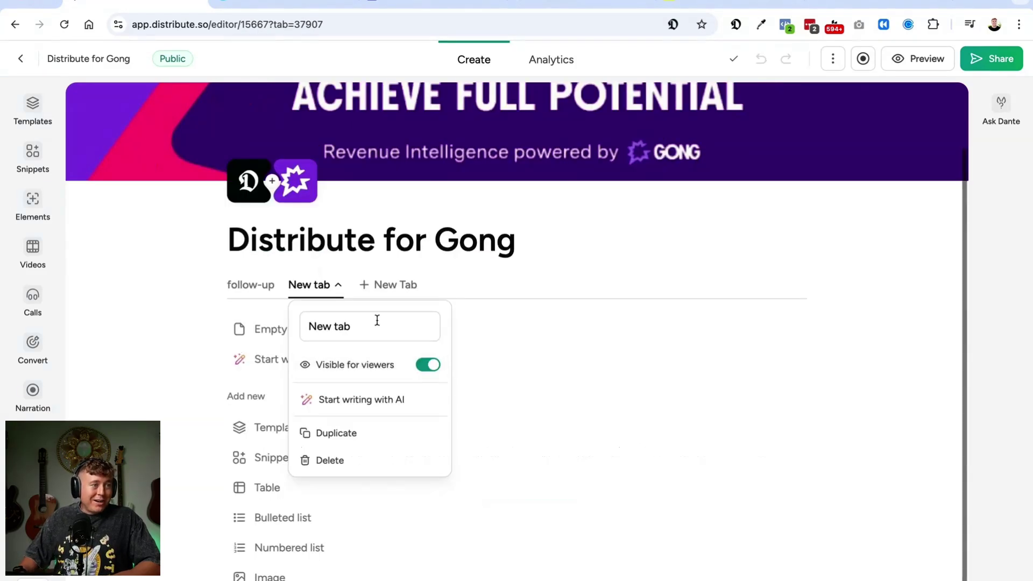
{"action": "type", "text": "ba"}
{"action": "key", "text": "BackSpace"}
{"action": "key", "text": "BackSpace"}
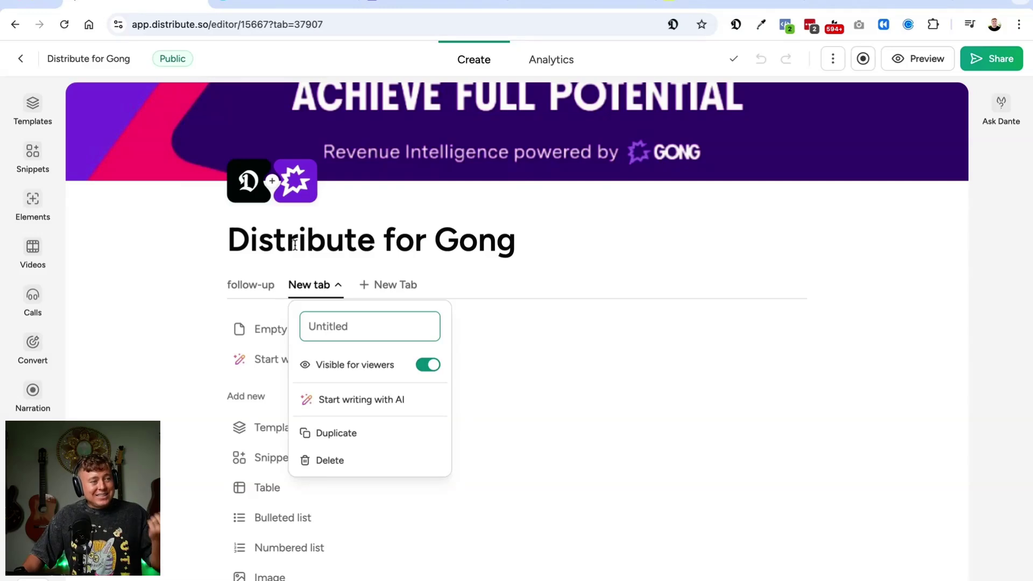
{"action": "left_click", "coordinate": [208, 253]}
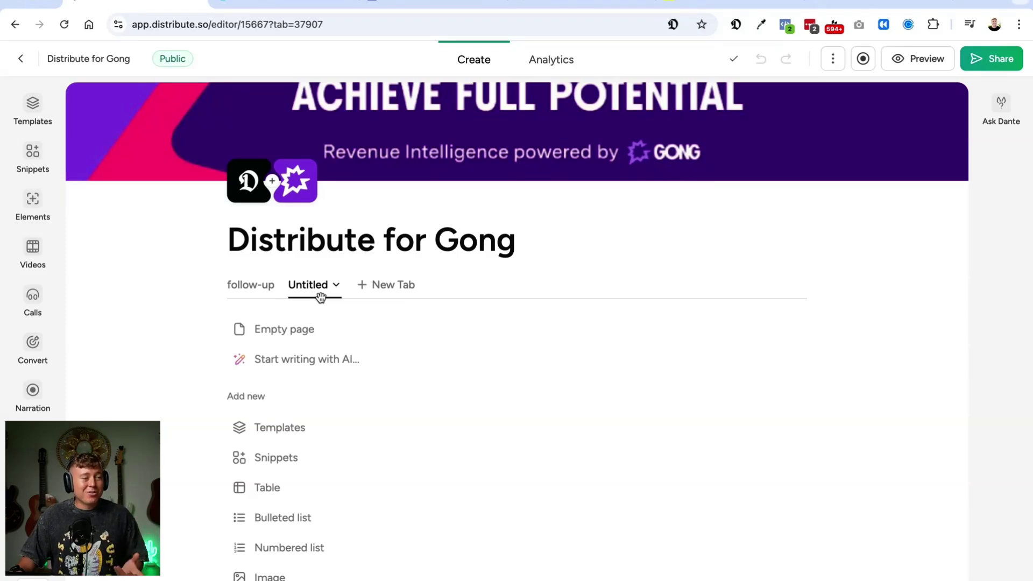
Step: Start the Untitled tab as an empty page and insert the analytics dashboard image snippet
{"action": "left_click", "coordinate": [252, 284]}
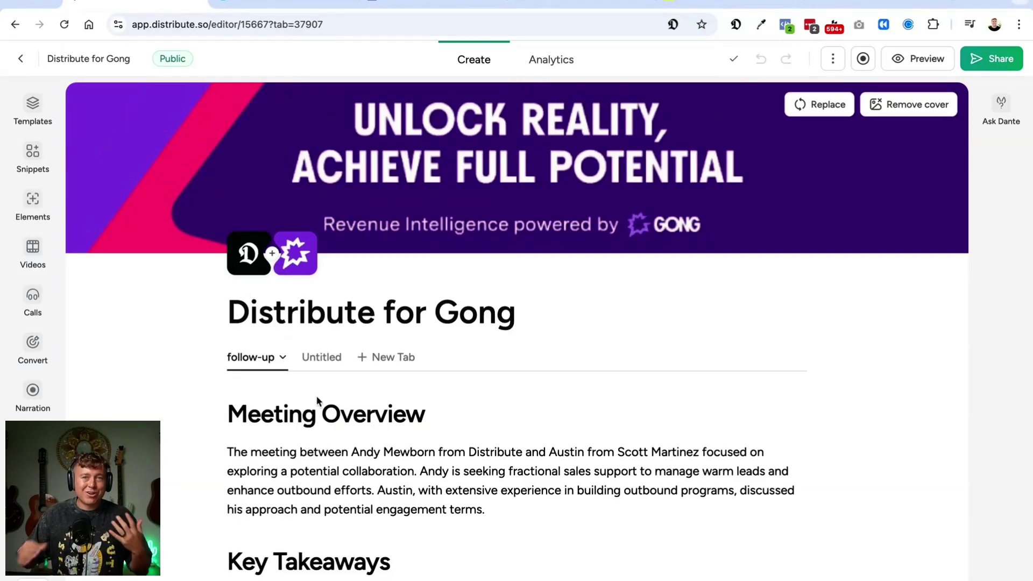
{"action": "left_click", "coordinate": [323, 339]}
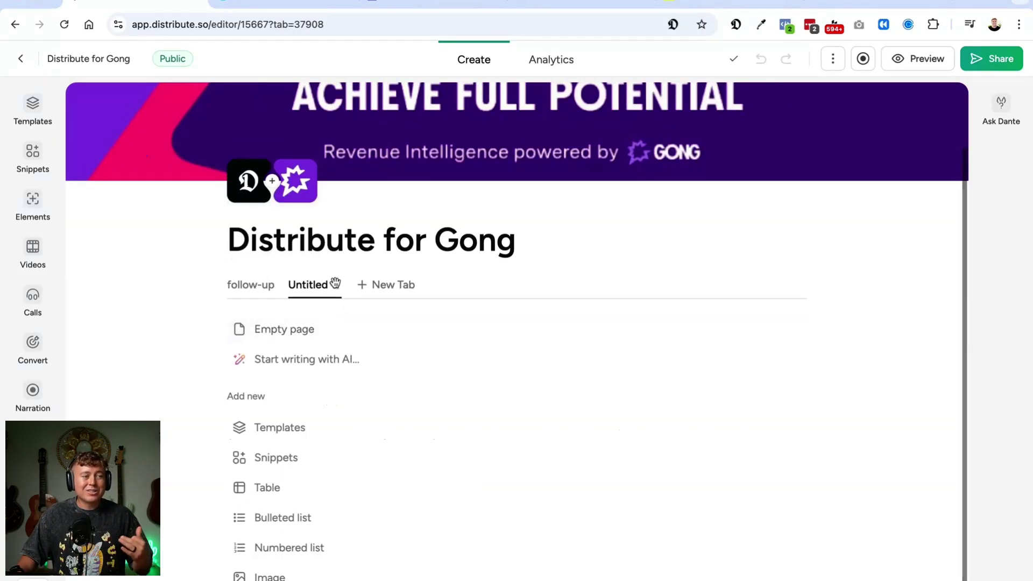
{"action": "left_click", "coordinate": [329, 332]}
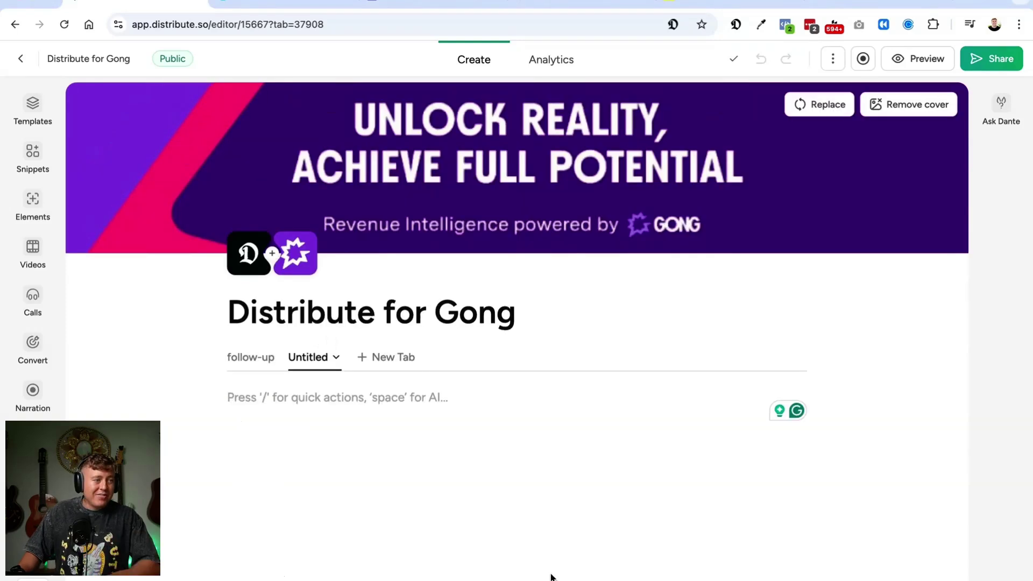
{"action": "left_click", "coordinate": [32, 156]}
{"action": "mouse_move", "coordinate": [260, 262]}
{"action": "left_click", "coordinate": [202, 249]}
{"action": "scroll", "coordinate": [662, 453], "scroll_direction": "down", "scroll_amount": 4}
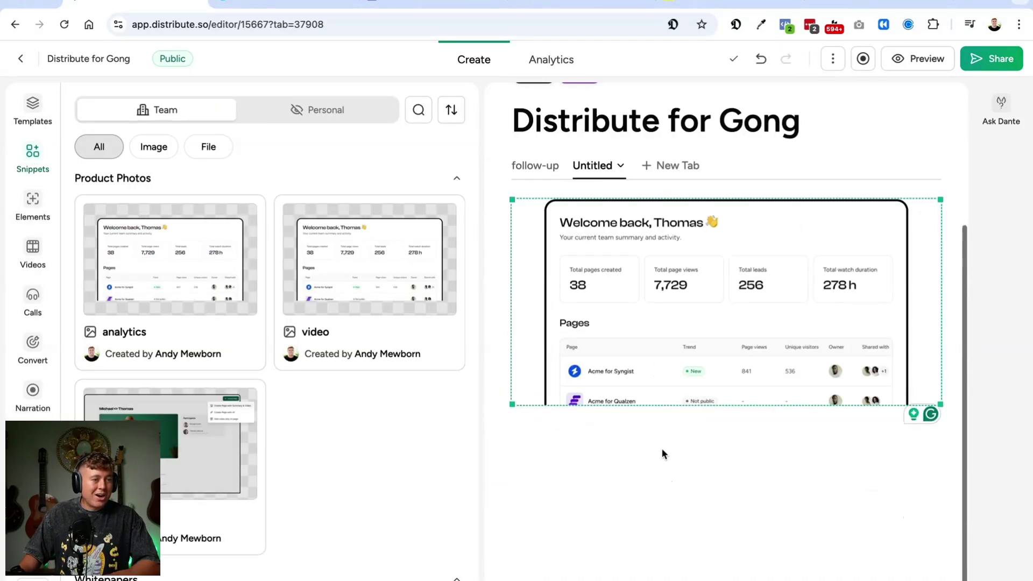
{"action": "left_click", "coordinate": [660, 431]}
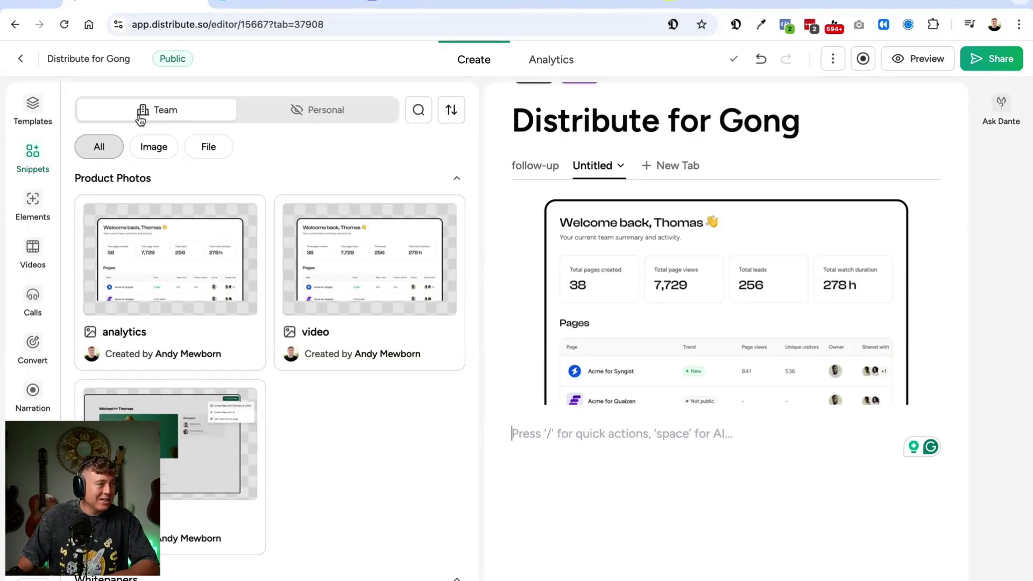
Step: Insert the 'Create page with AI' video recording below the image
{"action": "left_click", "coordinate": [32, 248]}
{"action": "mouse_move", "coordinate": [252, 235]}
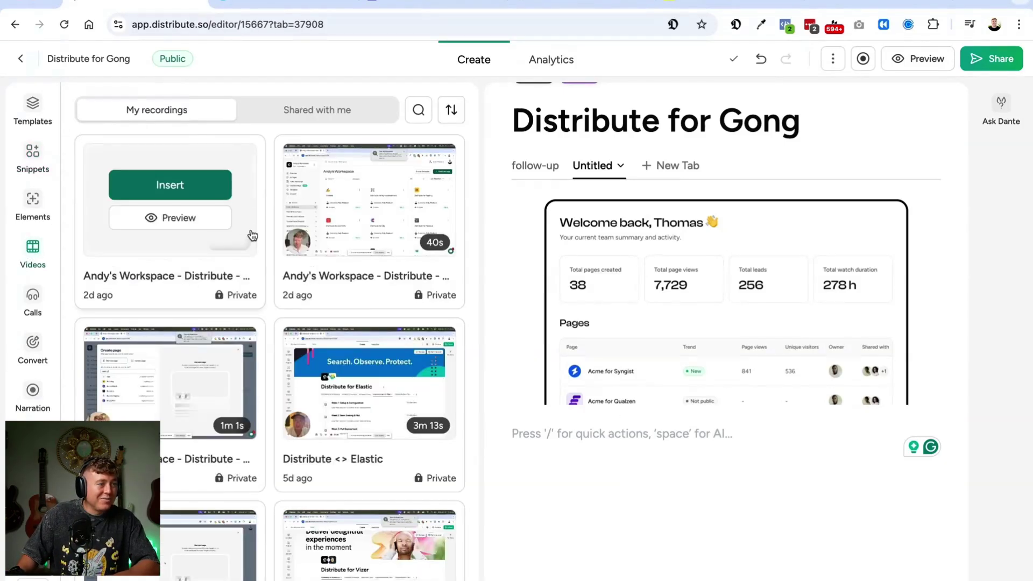
{"action": "left_click", "coordinate": [170, 185]}
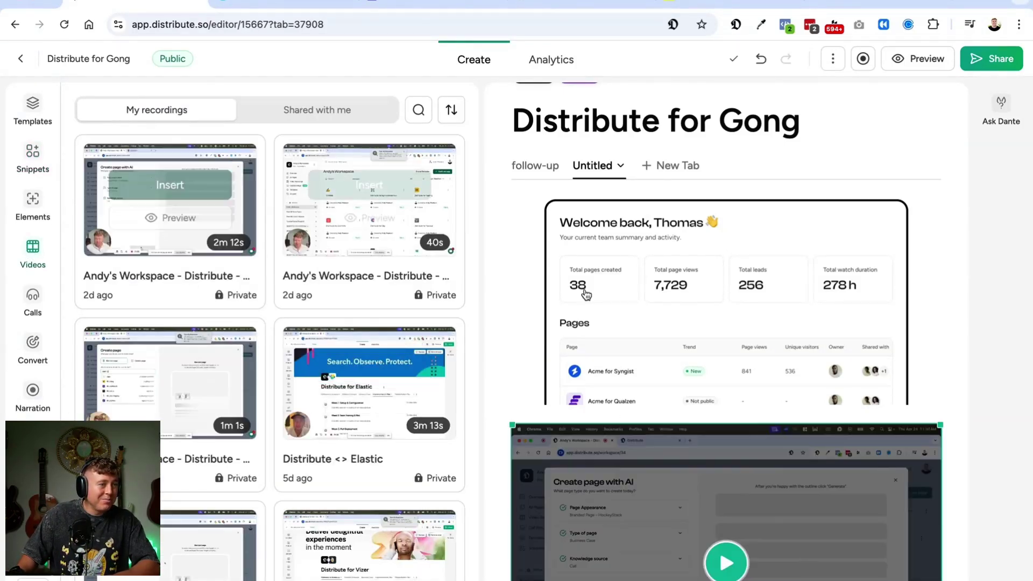
{"action": "scroll", "coordinate": [587, 294], "scroll_direction": "down", "scroll_amount": 4}
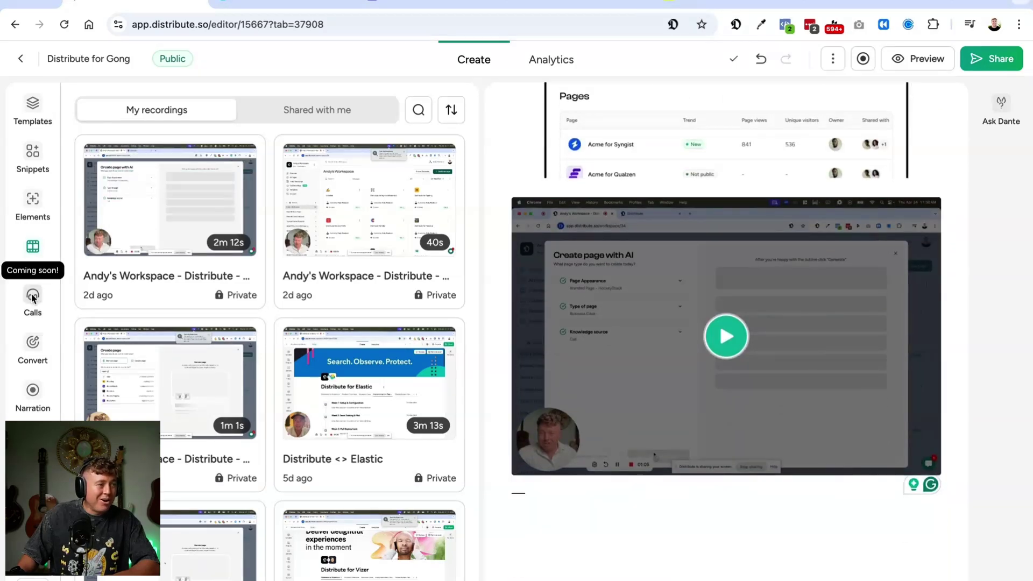
Step: Replace the tab's content with the Digital Sales Room ROI Calculator template
{"action": "left_click", "coordinate": [41, 108]}
{"action": "scroll", "coordinate": [388, 325], "scroll_direction": "down", "scroll_amount": 7}
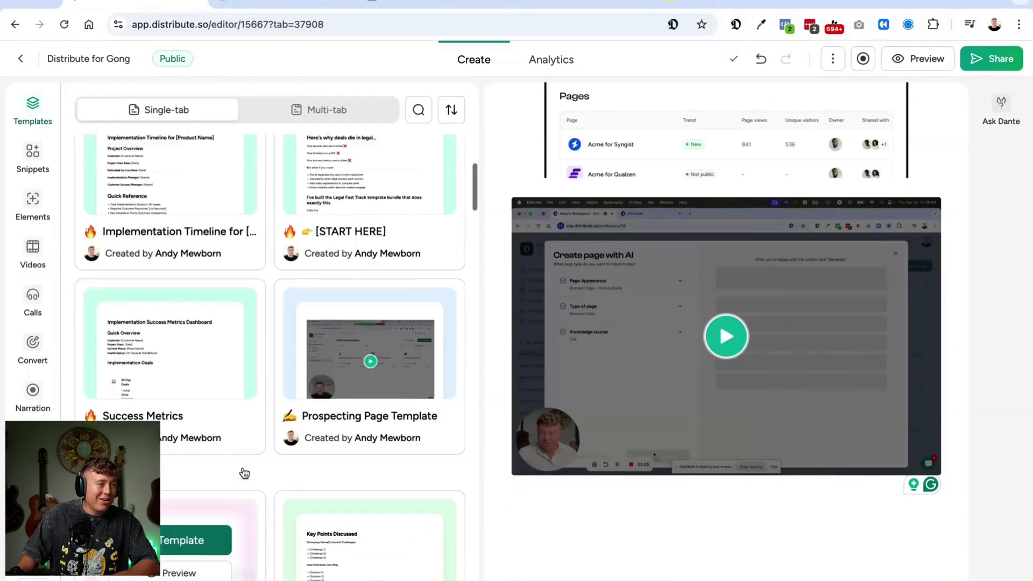
{"action": "scroll", "coordinate": [244, 473], "scroll_direction": "up", "scroll_amount": 5}
{"action": "scroll", "coordinate": [242, 472], "scroll_direction": "down", "scroll_amount": 3}
{"action": "scroll", "coordinate": [253, 434], "scroll_direction": "up", "scroll_amount": 3}
{"action": "left_click", "coordinate": [383, 237]}
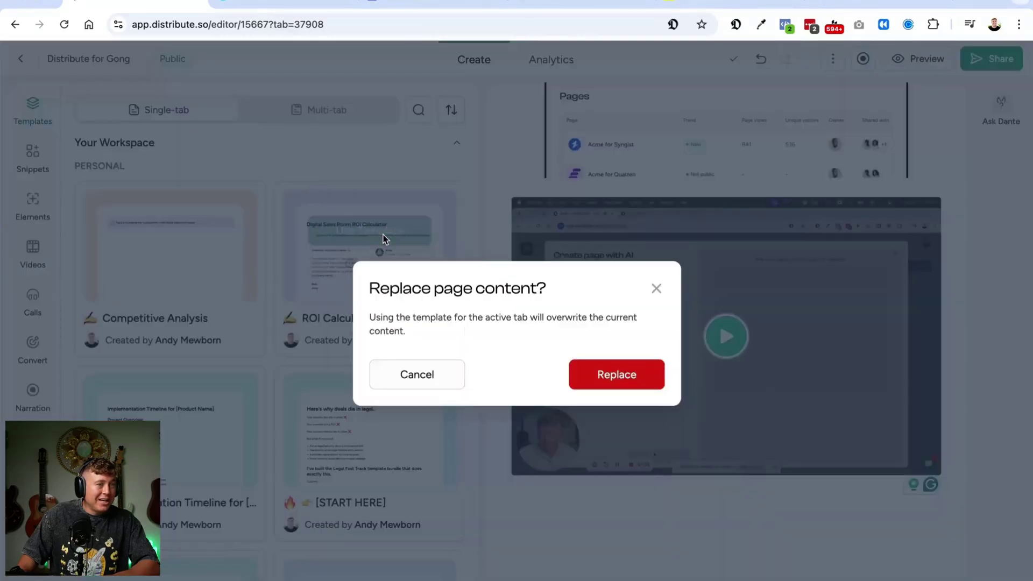
{"action": "left_click", "coordinate": [609, 385]}
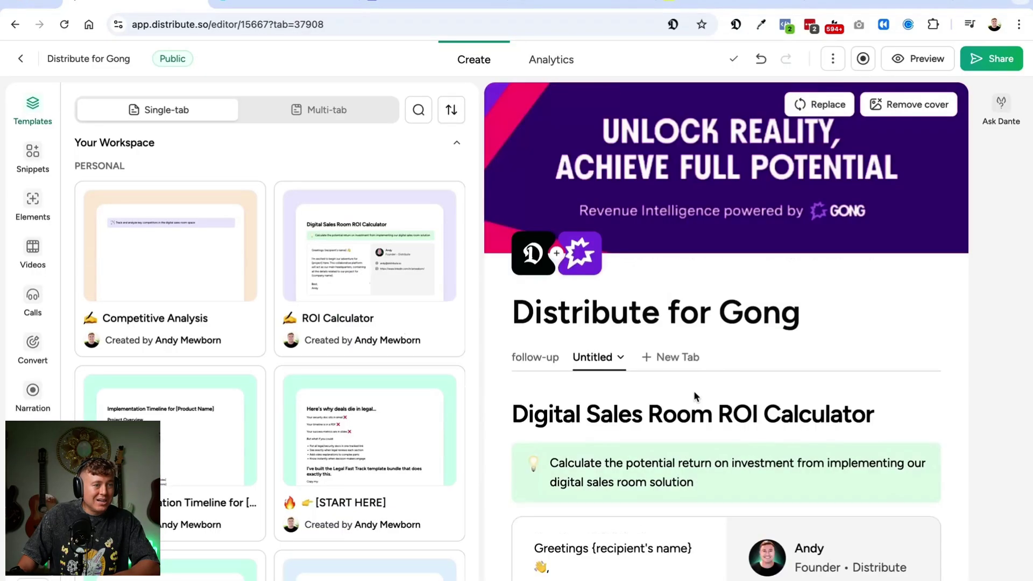
{"action": "left_click", "coordinate": [38, 107]}
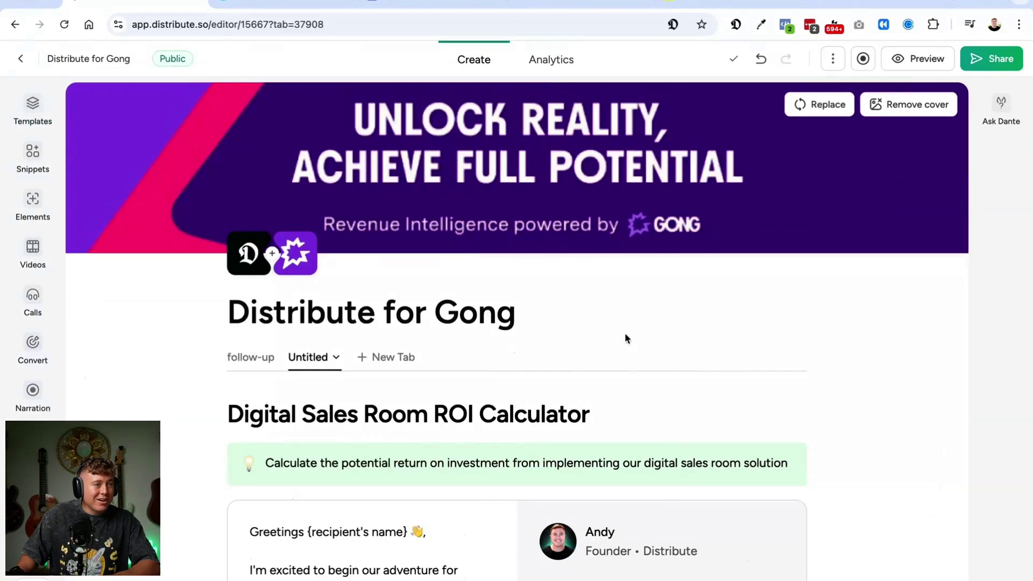
{"action": "scroll", "coordinate": [883, 430], "scroll_direction": "down", "scroll_amount": 10}
{"action": "scroll", "coordinate": [884, 430], "scroll_direction": "up", "scroll_amount": 10}
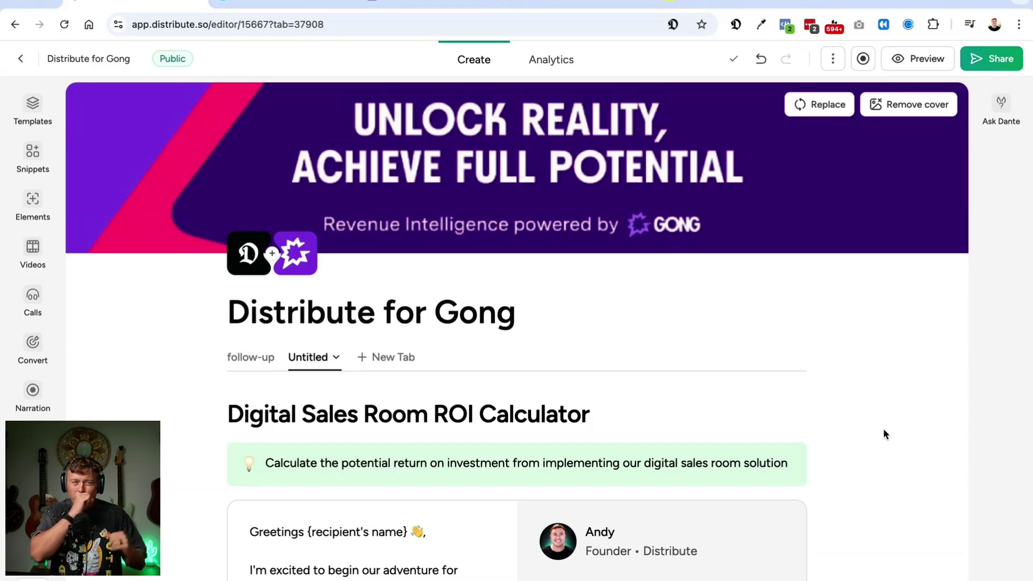
{"action": "scroll", "coordinate": [887, 363], "scroll_direction": "down", "scroll_amount": 20}
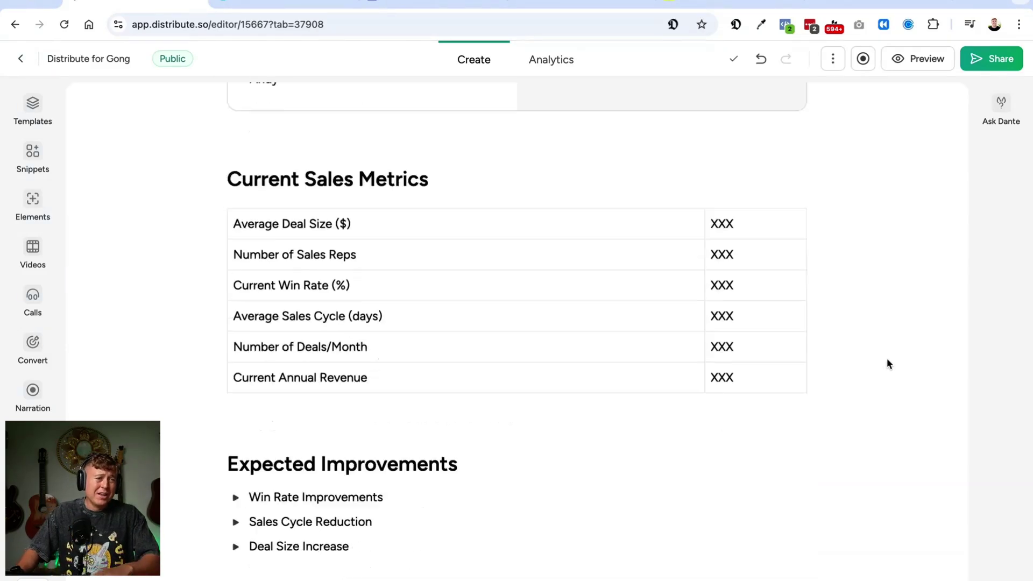
{"action": "scroll", "coordinate": [889, 363], "scroll_direction": "up", "scroll_amount": 20}
{"action": "scroll", "coordinate": [889, 364], "scroll_direction": "down", "scroll_amount": 20}
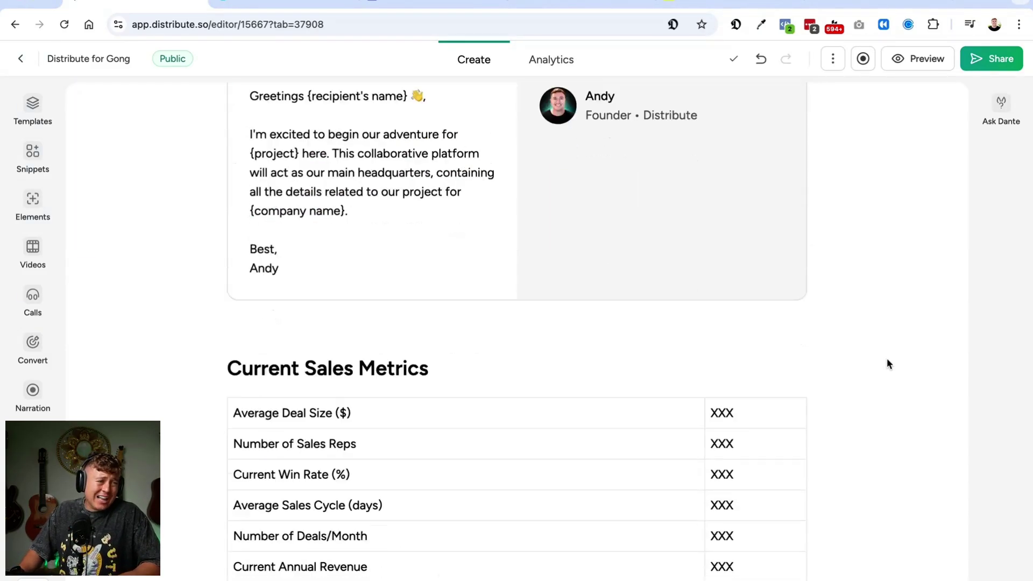
{"action": "scroll", "coordinate": [888, 364], "scroll_direction": "up", "scroll_amount": 20}
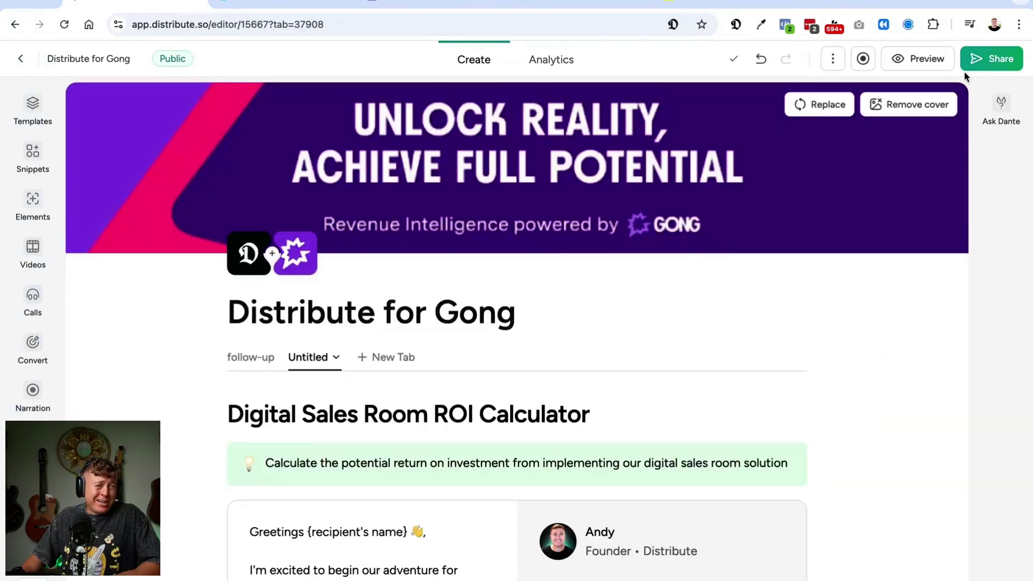
{"action": "scroll", "coordinate": [788, 376], "scroll_direction": "down", "scroll_amount": 20}
{"action": "scroll", "coordinate": [789, 487], "scroll_direction": "down", "scroll_amount": 1}
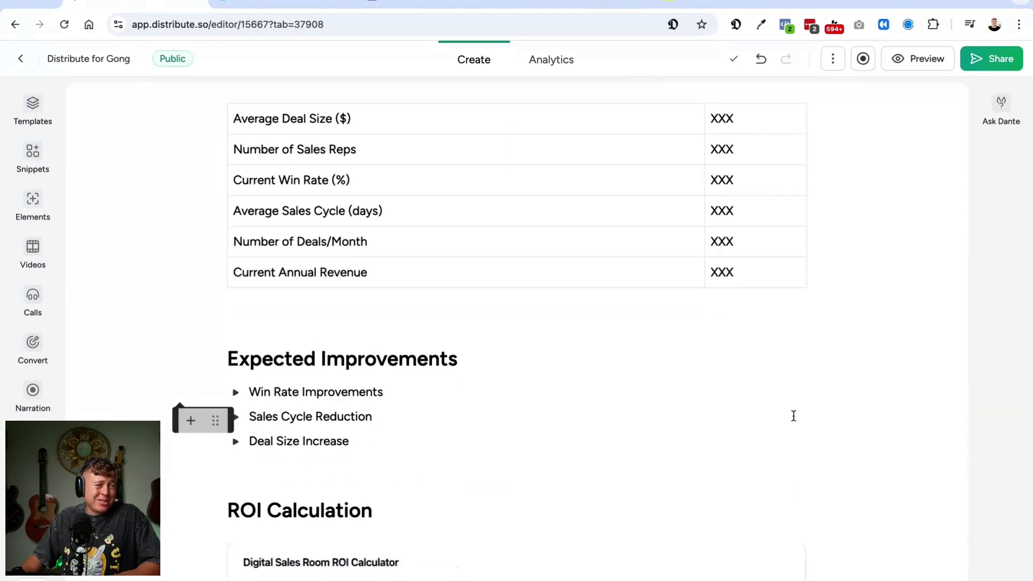
{"action": "scroll", "coordinate": [794, 420], "scroll_direction": "down", "scroll_amount": 20}
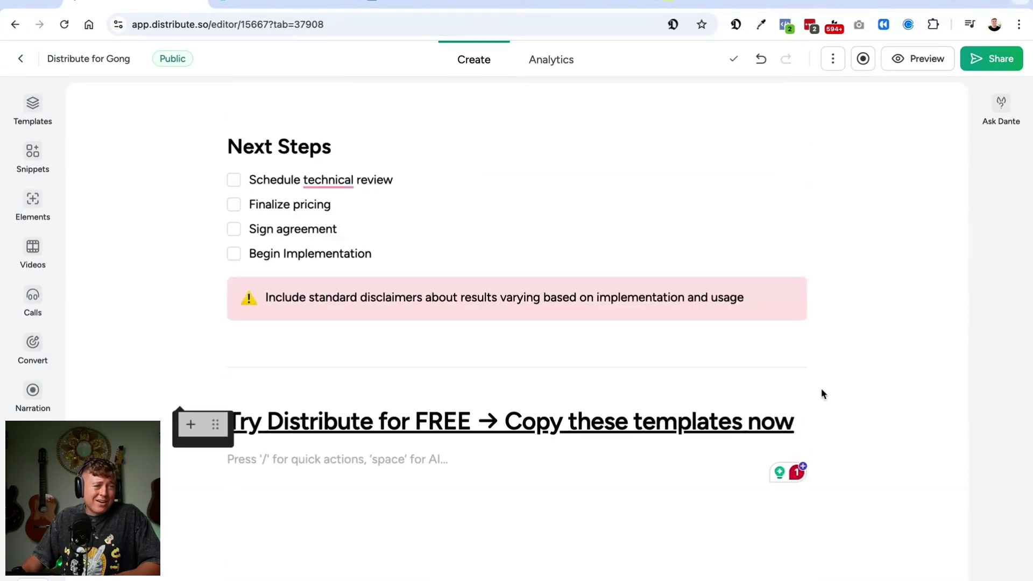
{"action": "left_click", "coordinate": [994, 121]}
{"action": "left_click", "coordinate": [818, 561]}
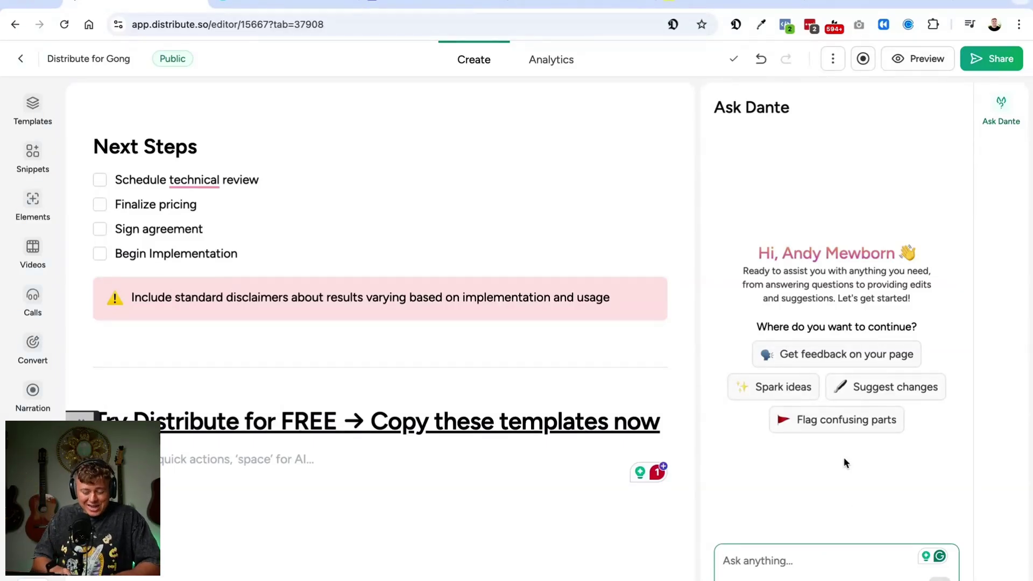
Step: Ask Dante to 'create an FAQ on Distribute for my client' and review the generated FAQ
{"action": "type", "text": "Hey - I want to cre"}
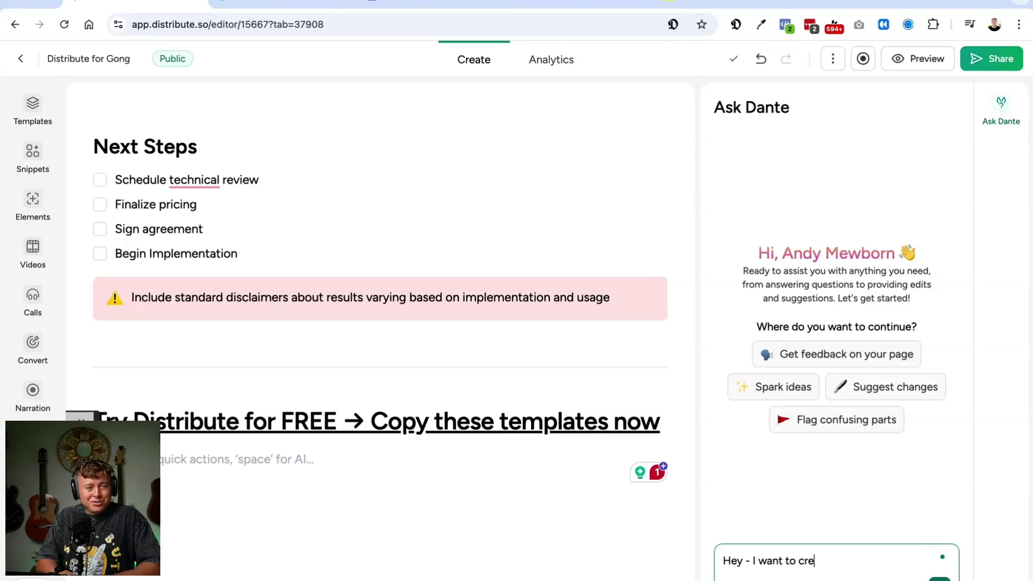
{"action": "type", "text": "ate an "}
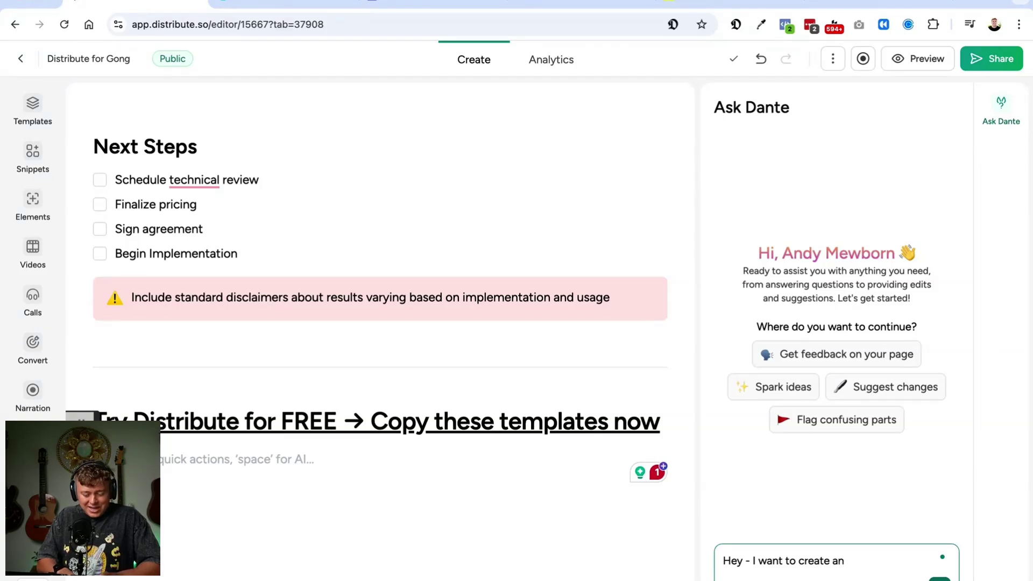
{"action": "type", "text": "FAW"}
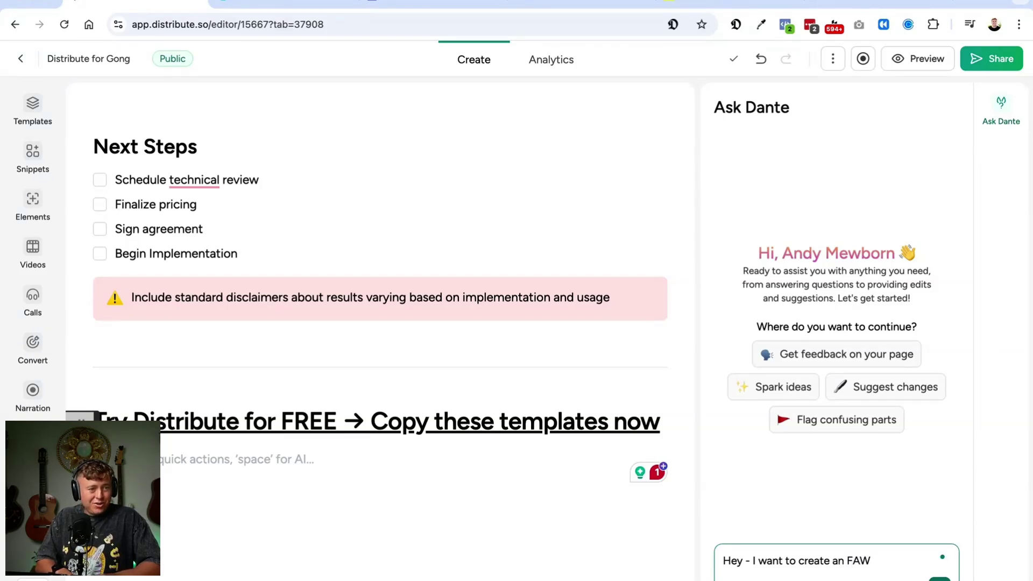
{"action": "key", "text": "BackSpace"}
{"action": "type", "text": "Q on Distribute for "}
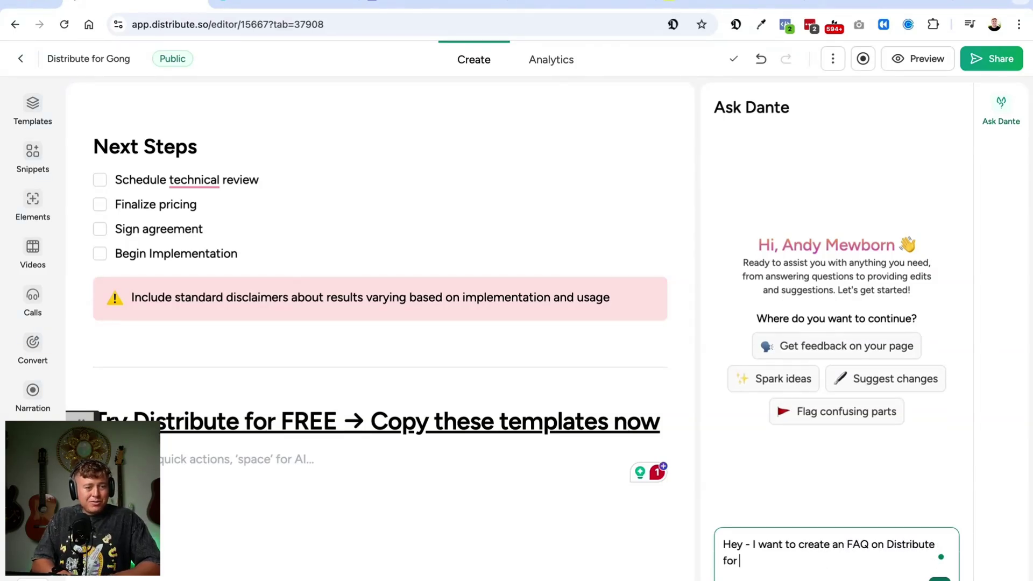
{"action": "type", "text": "my client"}
{"action": "key", "text": "Return"}
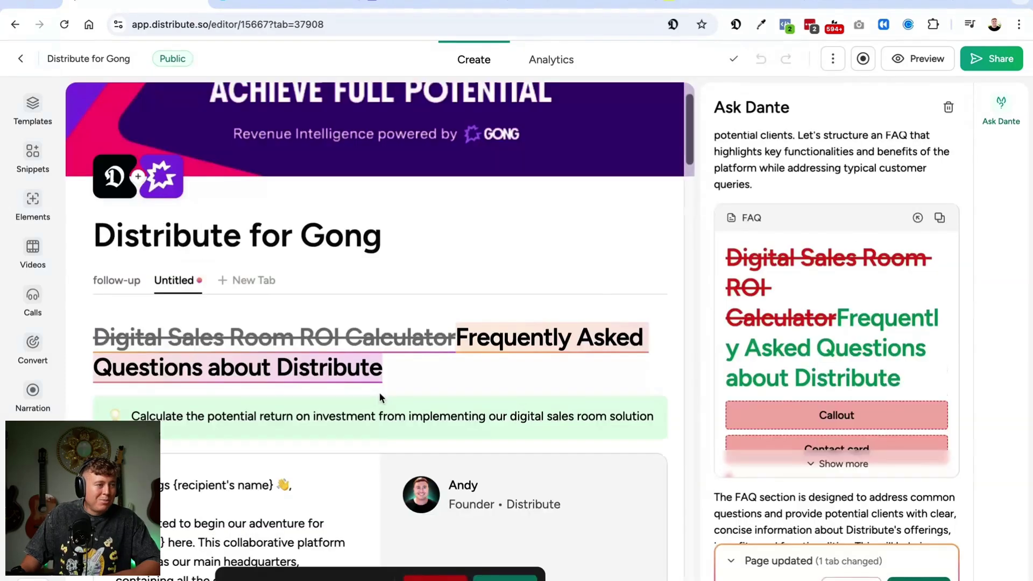
{"action": "scroll", "coordinate": [380, 396], "scroll_direction": "down", "scroll_amount": 1}
{"action": "scroll", "coordinate": [380, 398], "scroll_direction": "down", "scroll_amount": 15}
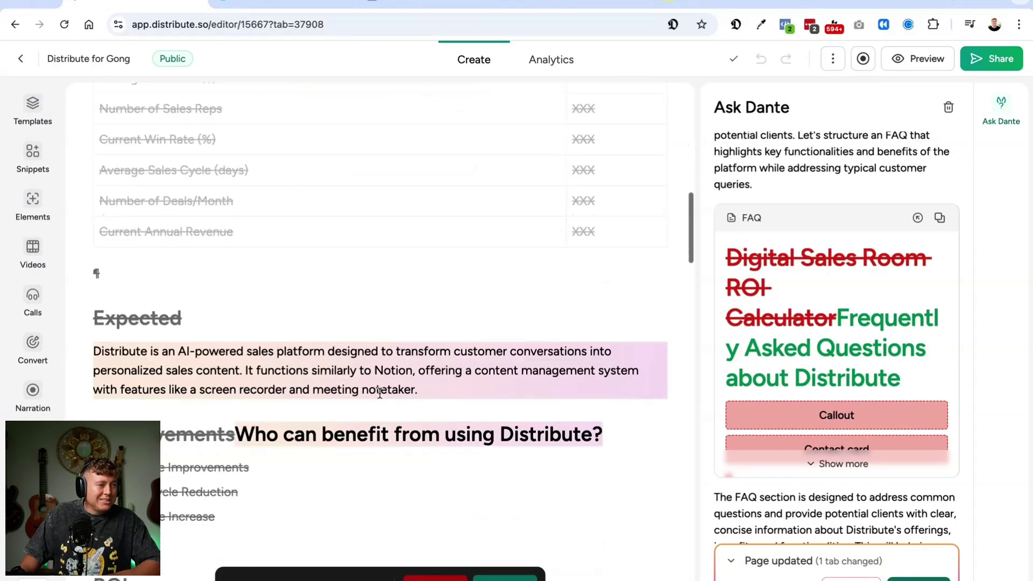
{"action": "scroll", "coordinate": [381, 398], "scroll_direction": "down", "scroll_amount": 8}
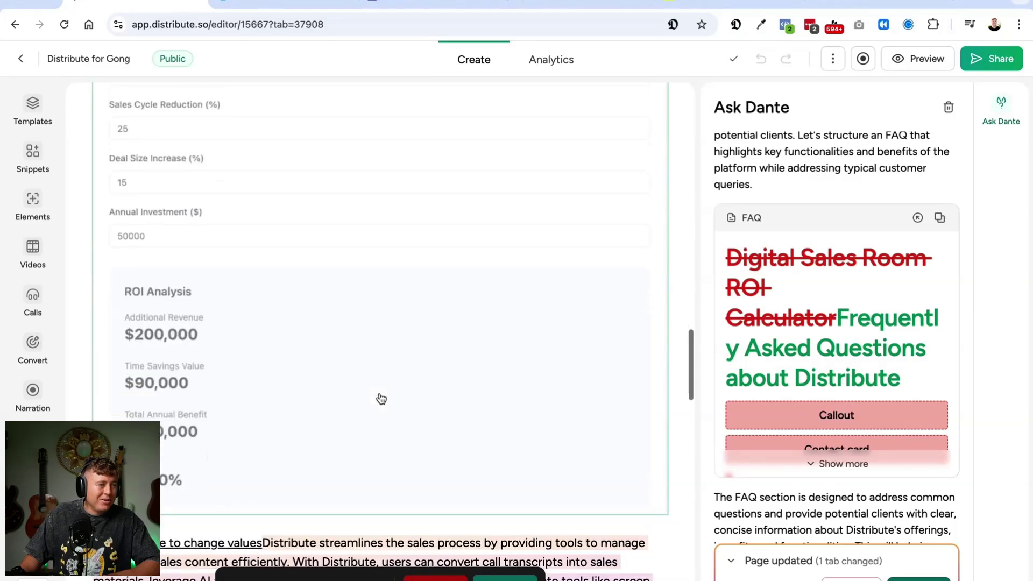
{"action": "scroll", "coordinate": [323, 323], "scroll_direction": "down", "scroll_amount": 5}
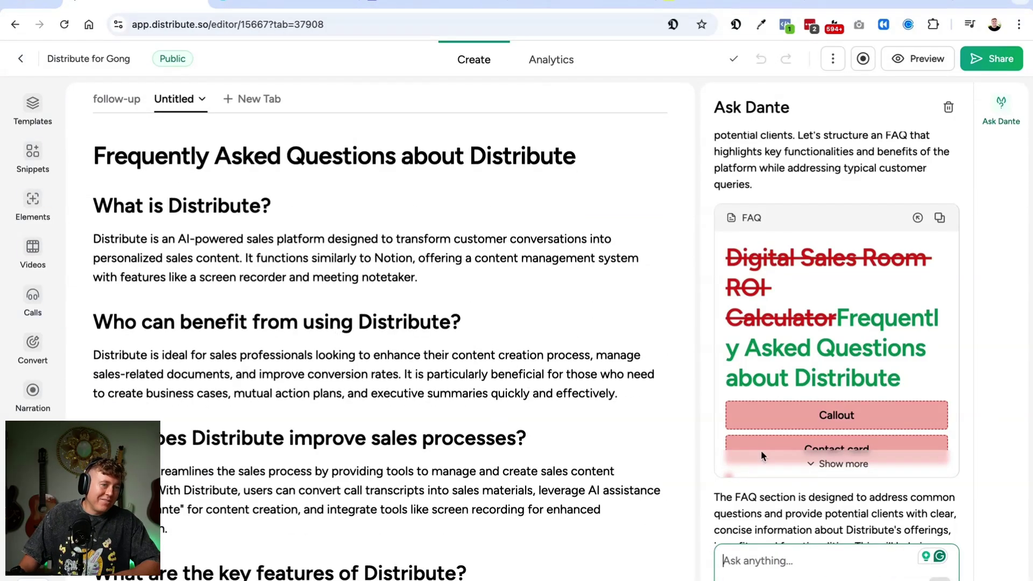
{"action": "scroll", "coordinate": [802, 481], "scroll_direction": "down", "scroll_amount": 2}
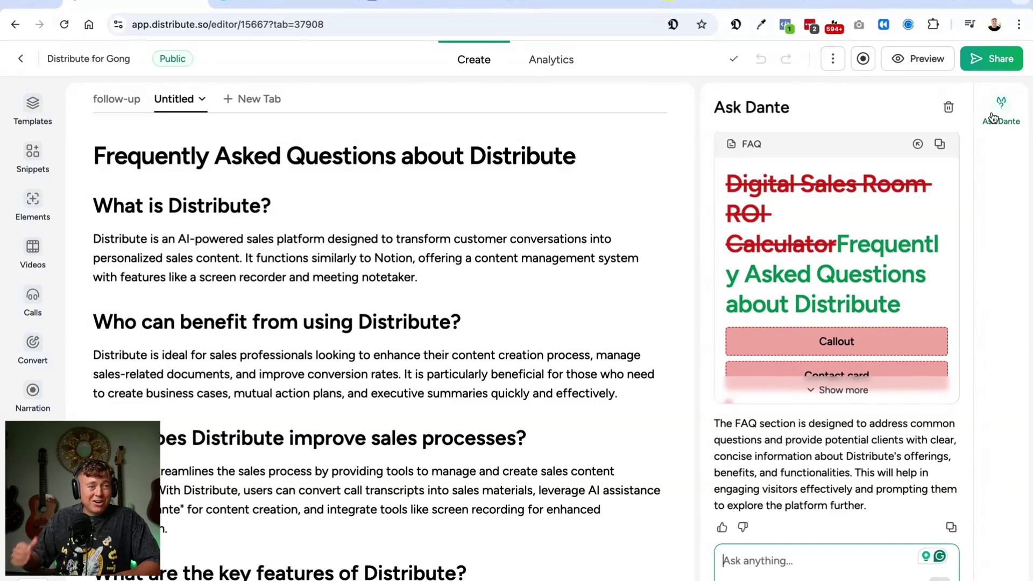
{"action": "left_click", "coordinate": [995, 58]}
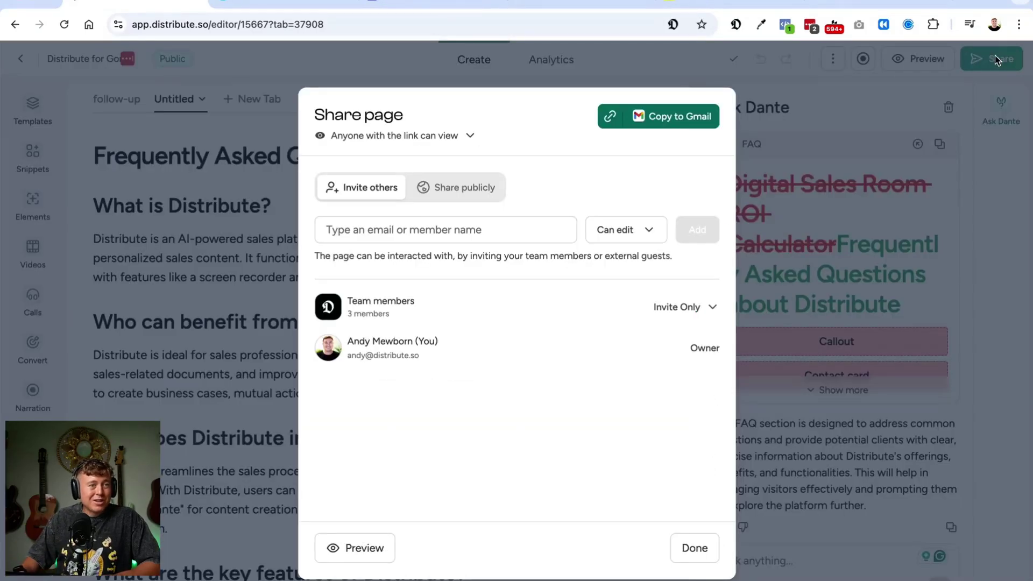
{"action": "left_click", "coordinate": [679, 558]}
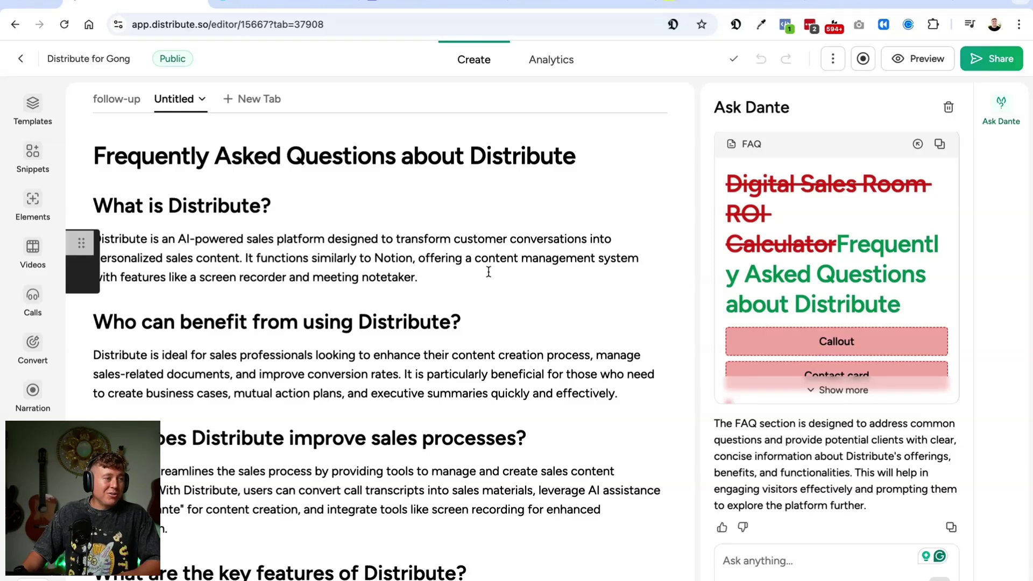
{"action": "left_click", "coordinate": [736, 25]}
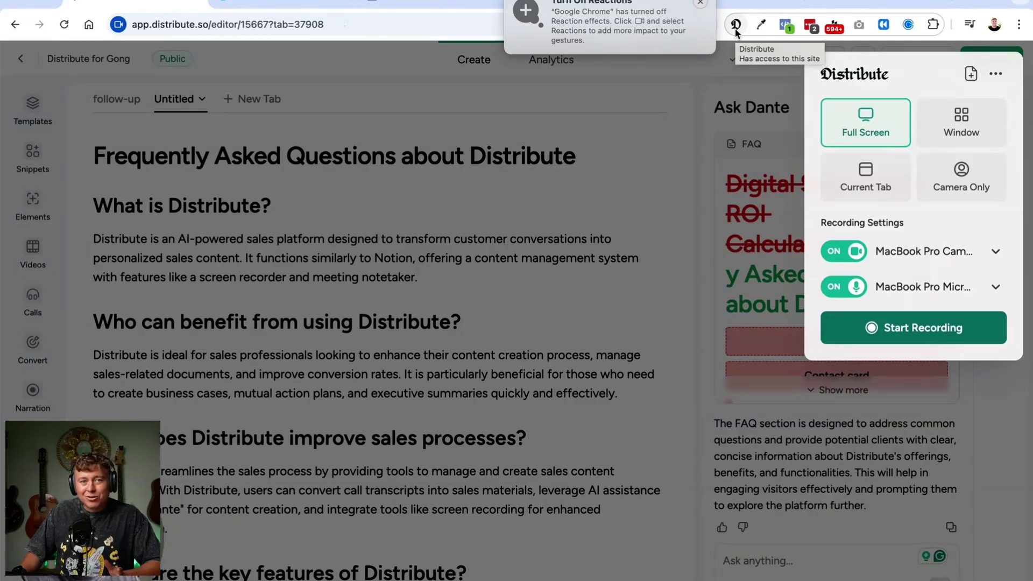
Step: Leave the editor and open the Overview showing 771 pages, 42283 views and 11343 leads
{"action": "left_click", "coordinate": [736, 25]}
{"action": "left_click", "coordinate": [21, 59]}
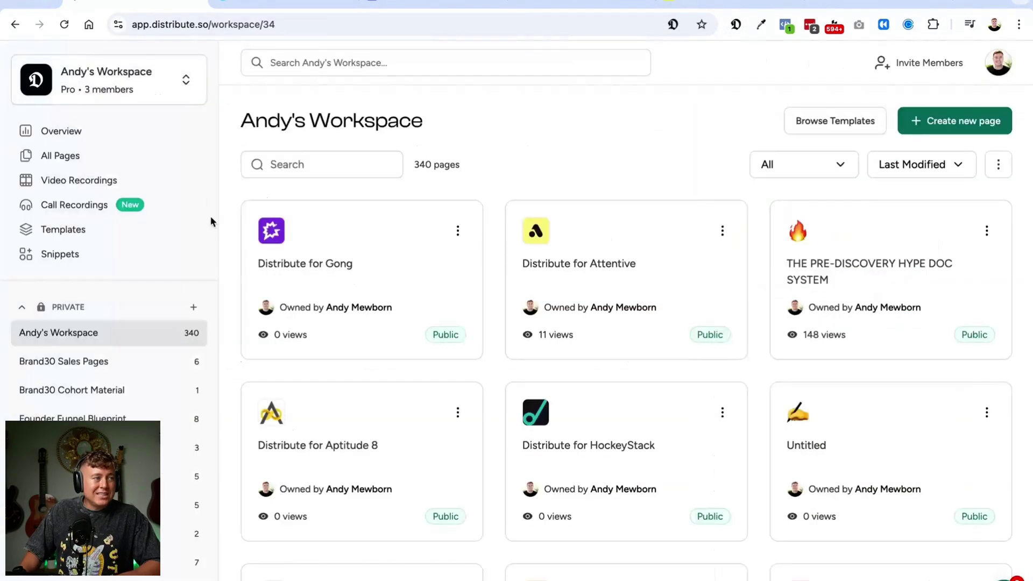
{"action": "left_click", "coordinate": [130, 178]}
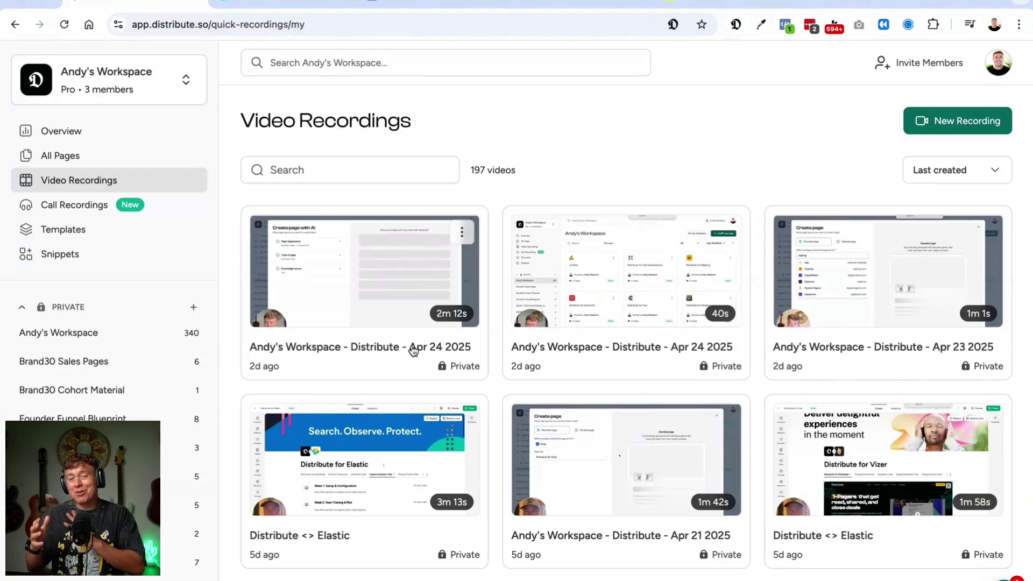
{"action": "left_click", "coordinate": [122, 131]}
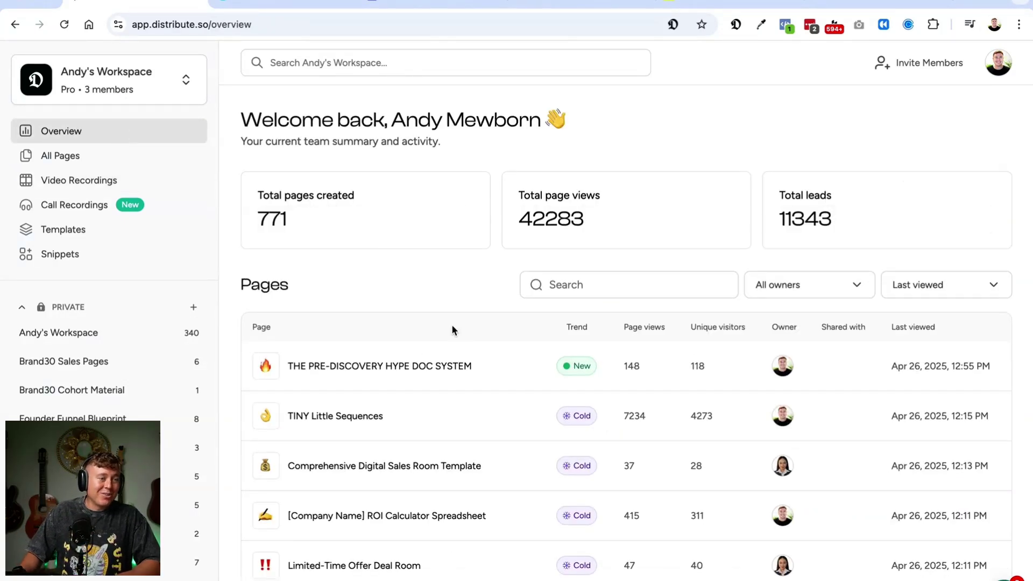
Step: Open the TINY Little Sequences page, check its viewer Analytics, and return to editing
{"action": "scroll", "coordinate": [451, 288], "scroll_direction": "down", "scroll_amount": 1}
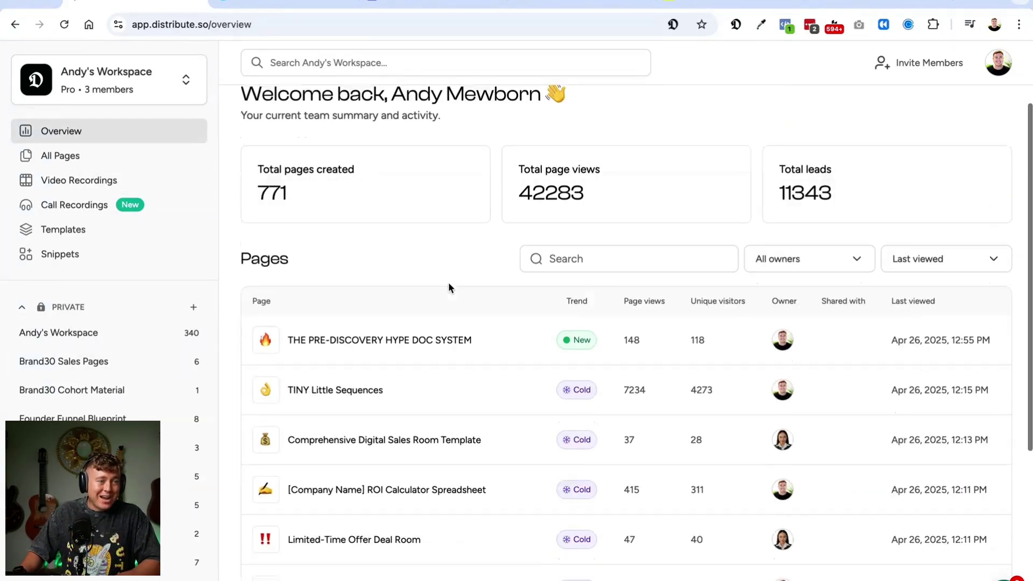
{"action": "scroll", "coordinate": [451, 288], "scroll_direction": "down", "scroll_amount": 3}
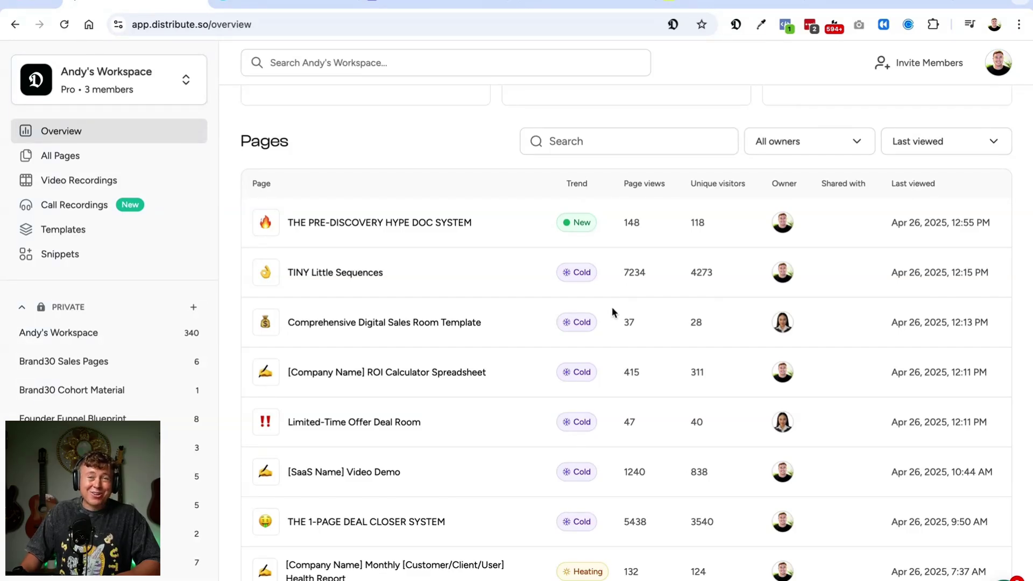
{"action": "scroll", "coordinate": [612, 310], "scroll_direction": "down", "scroll_amount": 3}
{"action": "scroll", "coordinate": [612, 310], "scroll_direction": "up", "scroll_amount": 3}
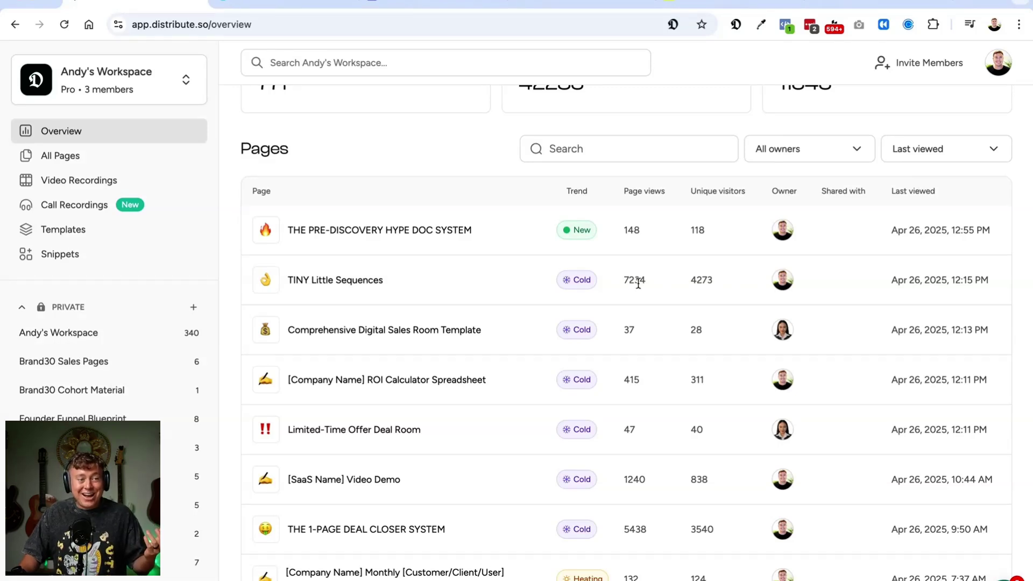
{"action": "left_click", "coordinate": [335, 280]}
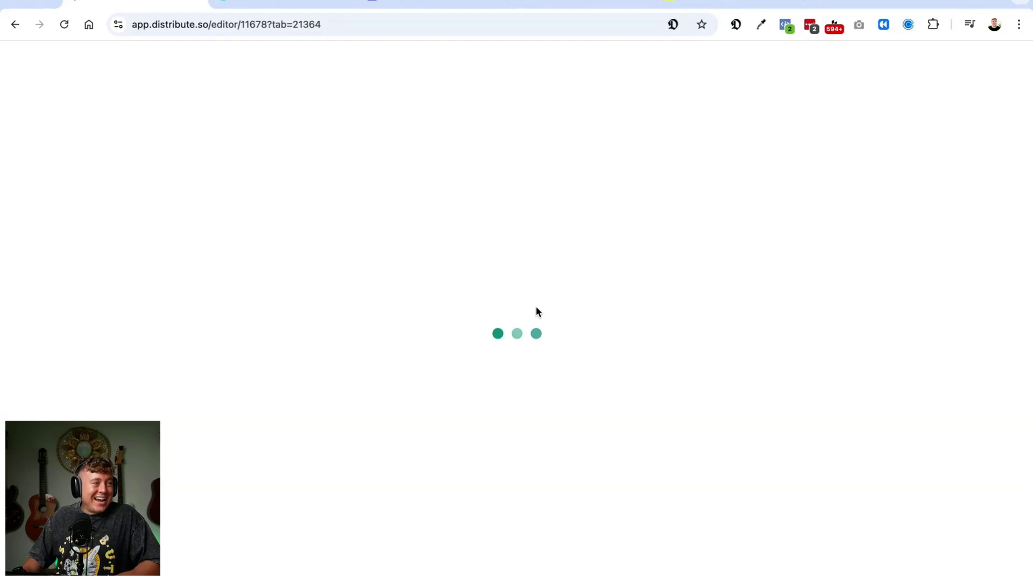
{"action": "left_click", "coordinate": [1002, 105]}
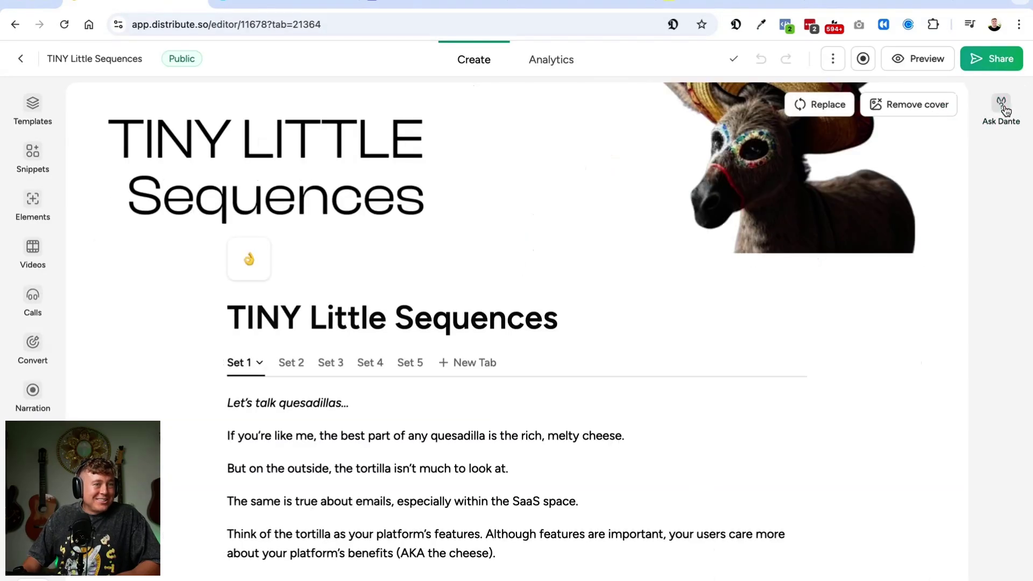
{"action": "left_click", "coordinate": [566, 70]}
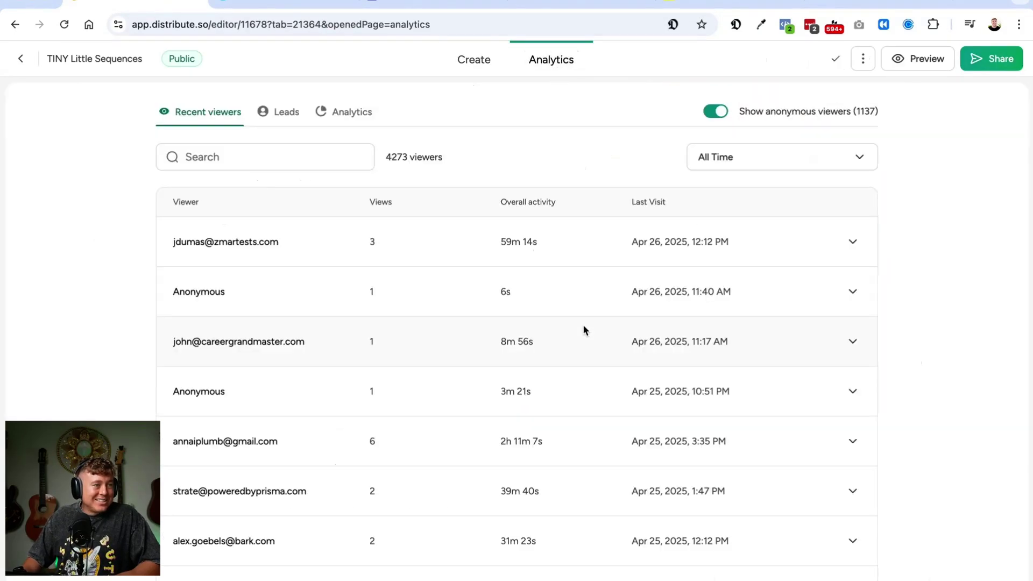
{"action": "left_click", "coordinate": [473, 63]}
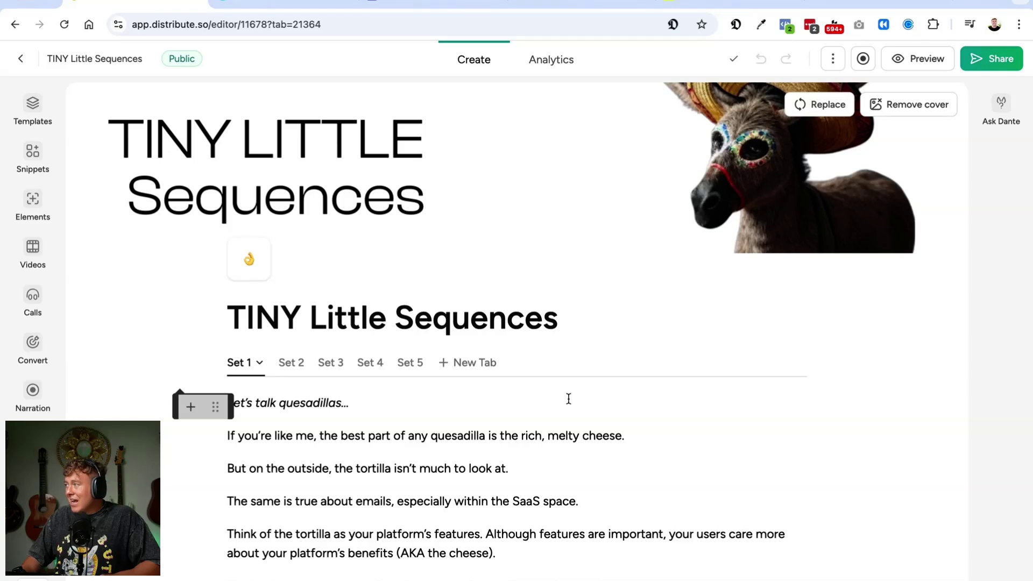
Step: Browse the team Snippets library categories, then switch over to Apollo's People search
{"action": "left_click", "coordinate": [21, 58]}
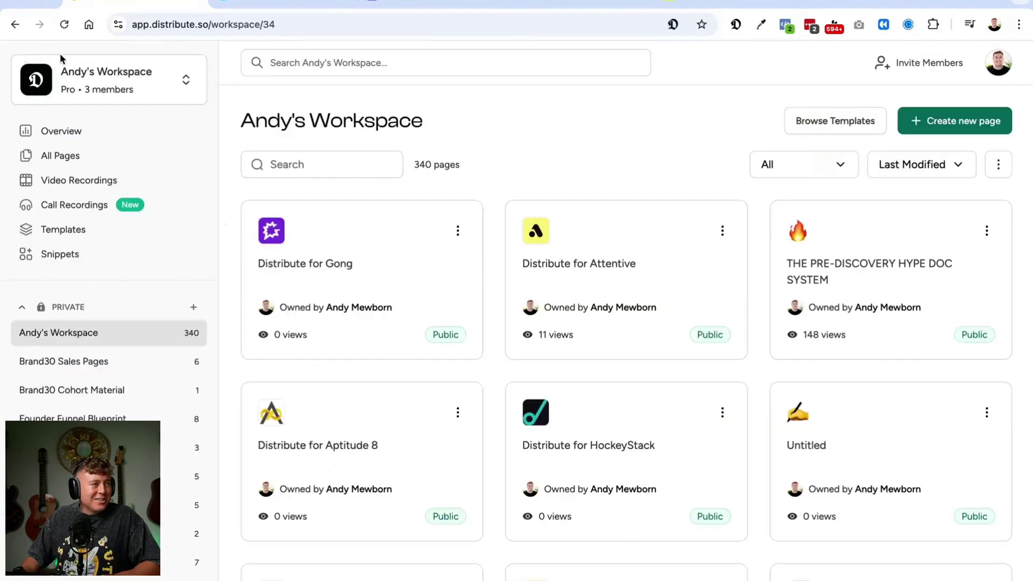
{"action": "left_click", "coordinate": [58, 255]}
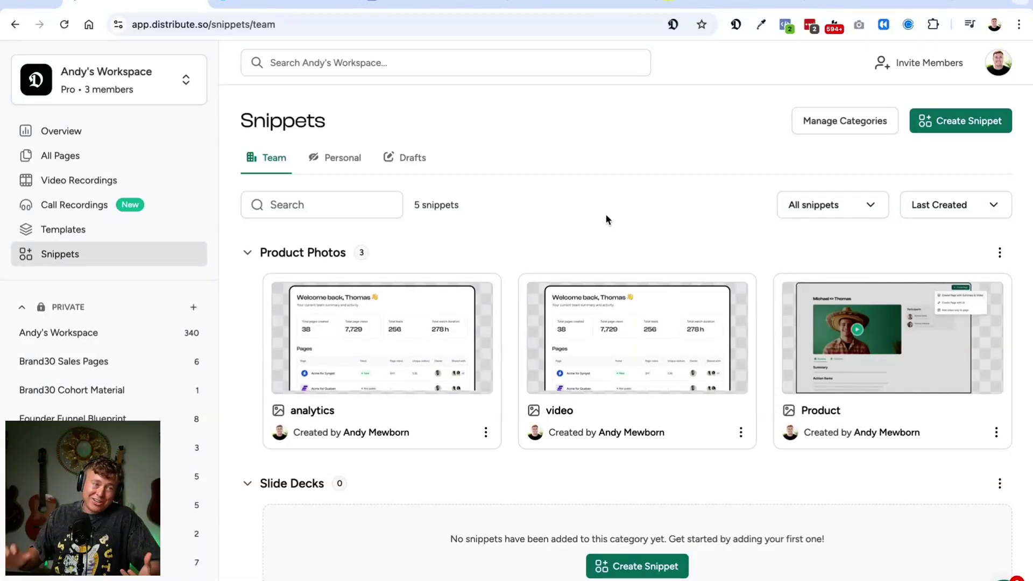
{"action": "scroll", "coordinate": [605, 214], "scroll_direction": "down", "scroll_amount": 20}
{"action": "scroll", "coordinate": [606, 214], "scroll_direction": "up", "scroll_amount": 20}
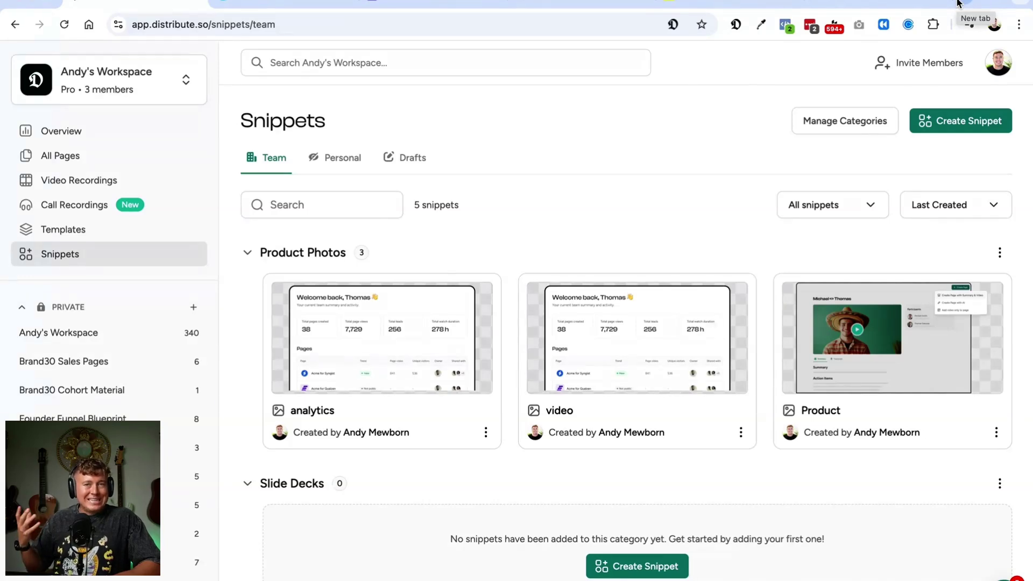
{"action": "key", "text": "XF86AudioLowerVolume"}
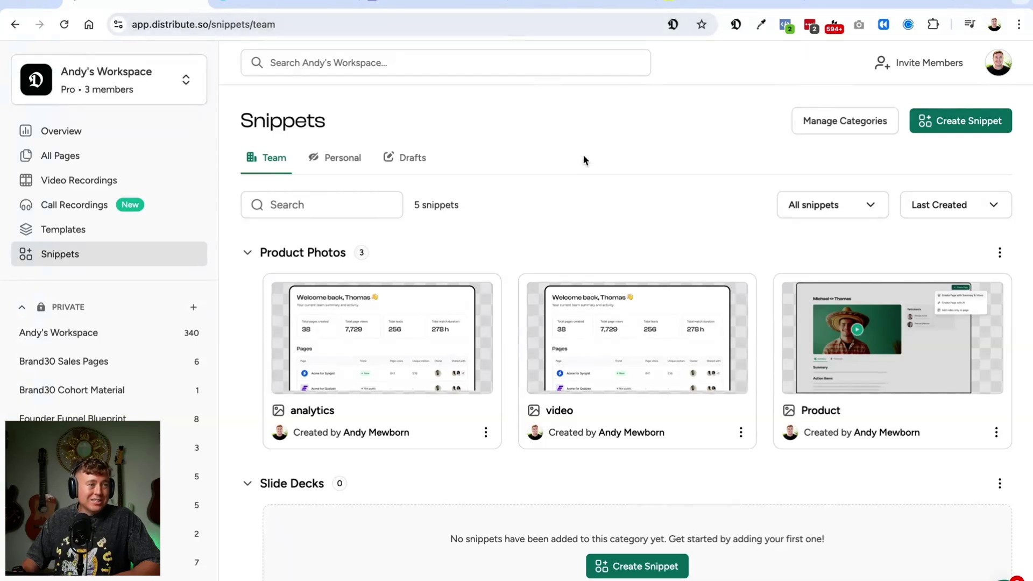
{"action": "left_click_drag", "start_coordinate": [746, 6], "coordinate": [300, 6]}
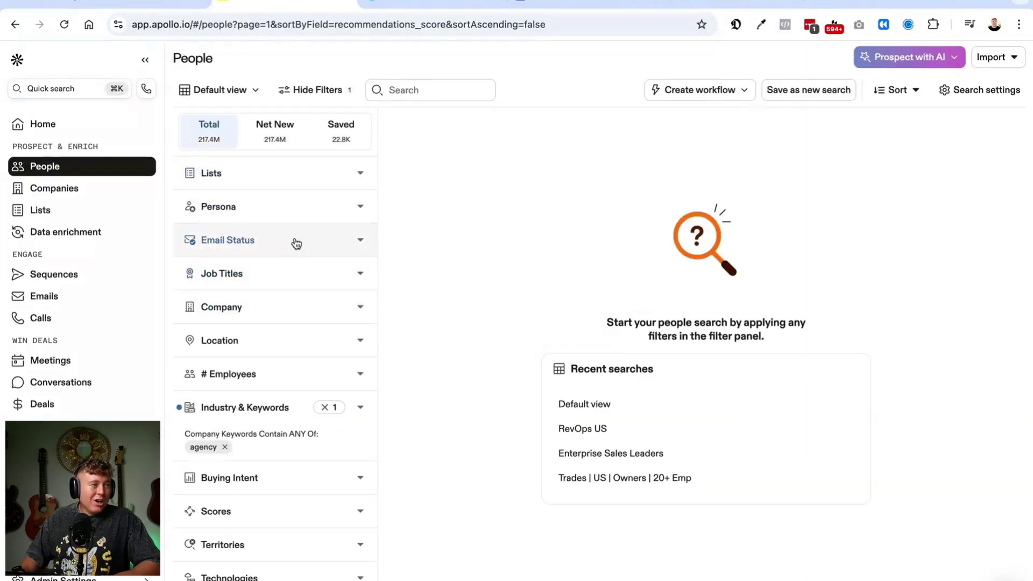
Step: Clear Apollo's agency keyword filter, restore the Default view, then switch to ExportLists.io
{"action": "left_click", "coordinate": [226, 447]}
{"action": "left_click", "coordinate": [218, 90]}
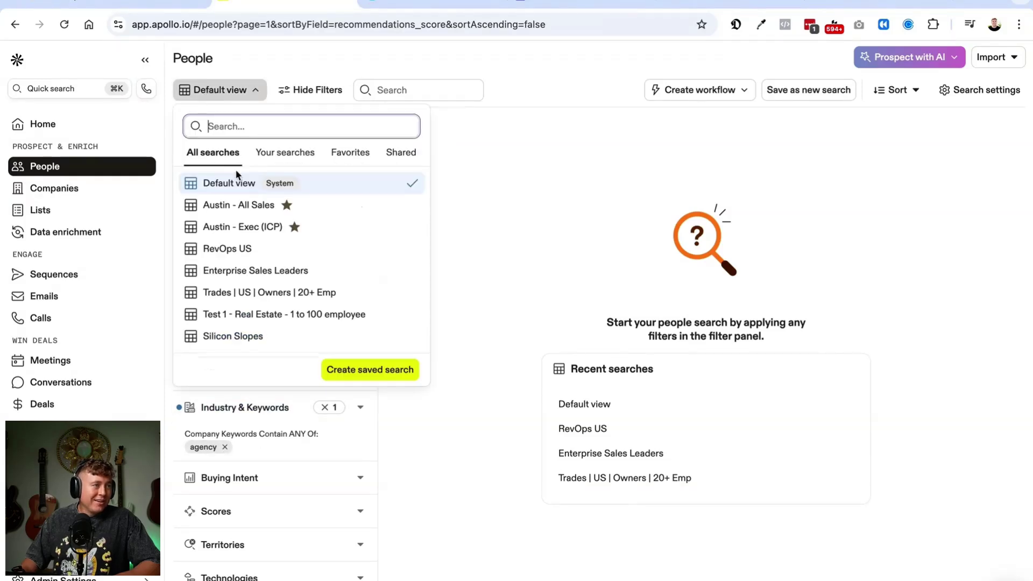
{"action": "left_click", "coordinate": [235, 180]}
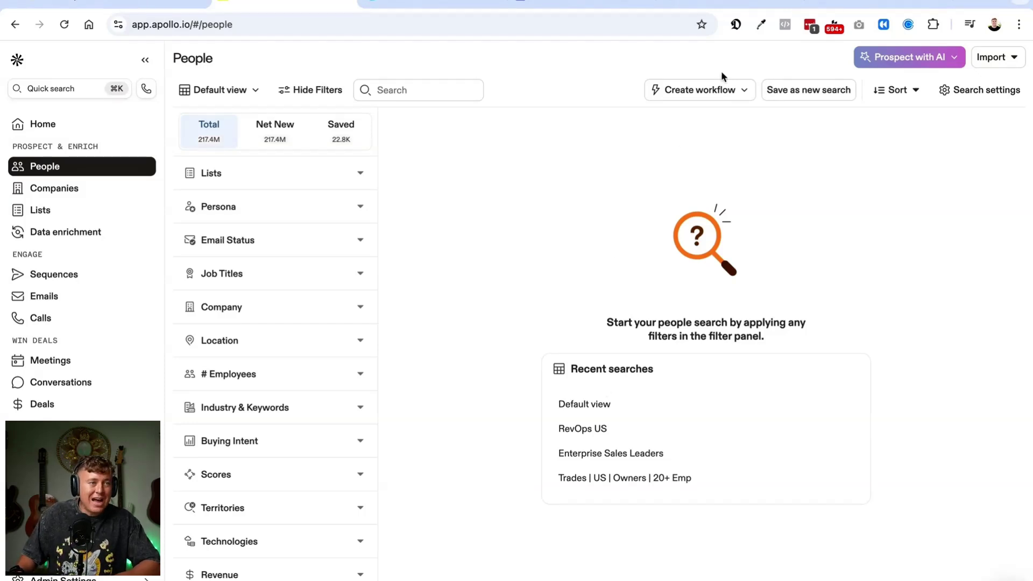
{"action": "left_click", "coordinate": [840, 4]}
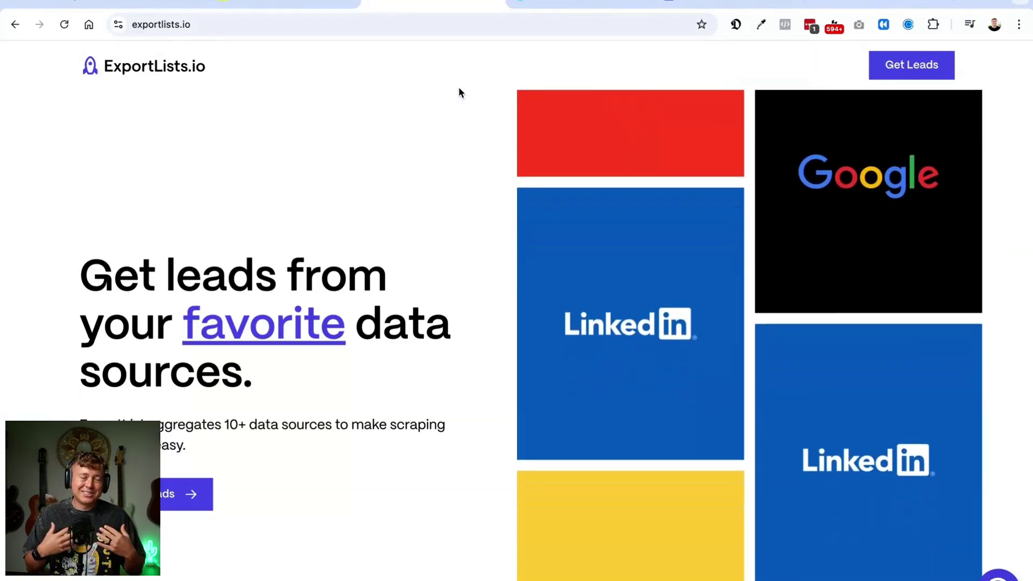
{"action": "left_click", "coordinate": [963, 3]}
Step: Start loading instantly.ai in the new tab, then go back to ExportLists.io and switch to LeadMagic
{"action": "type", "text": "insta"}
{"action": "key", "text": "Return"}
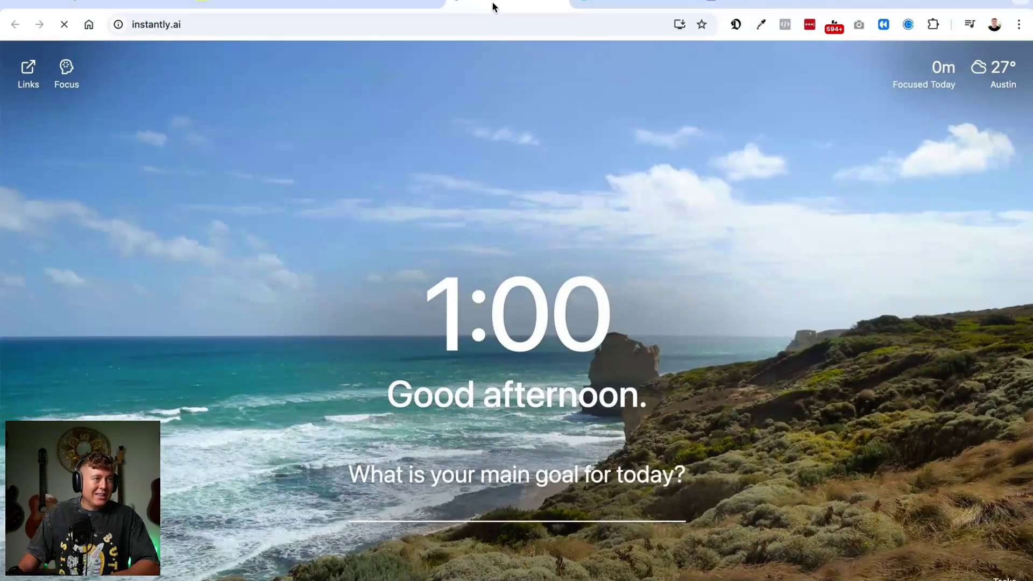
{"action": "left_click", "coordinate": [339, 5]}
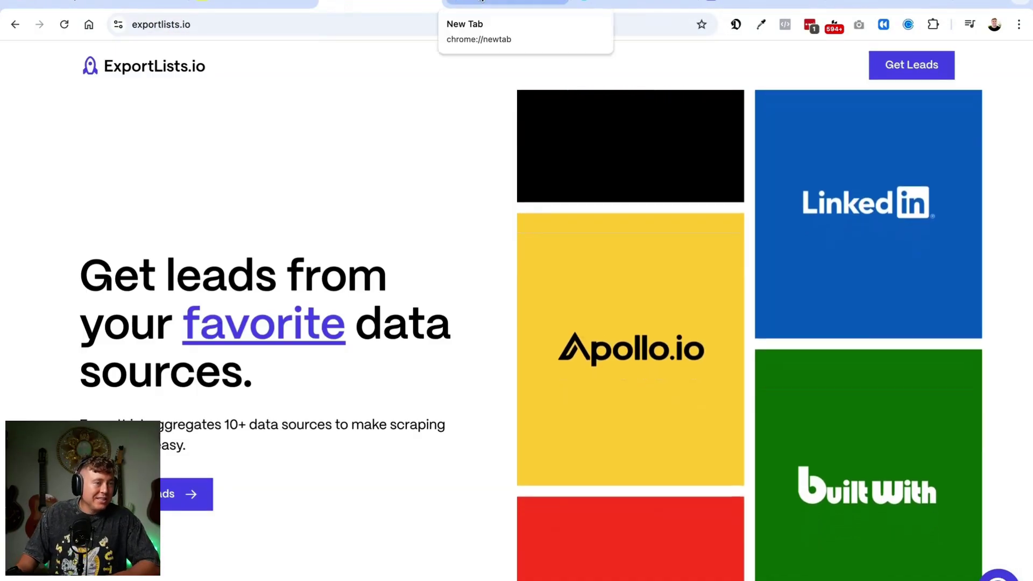
{"action": "left_click", "coordinate": [454, 6]}
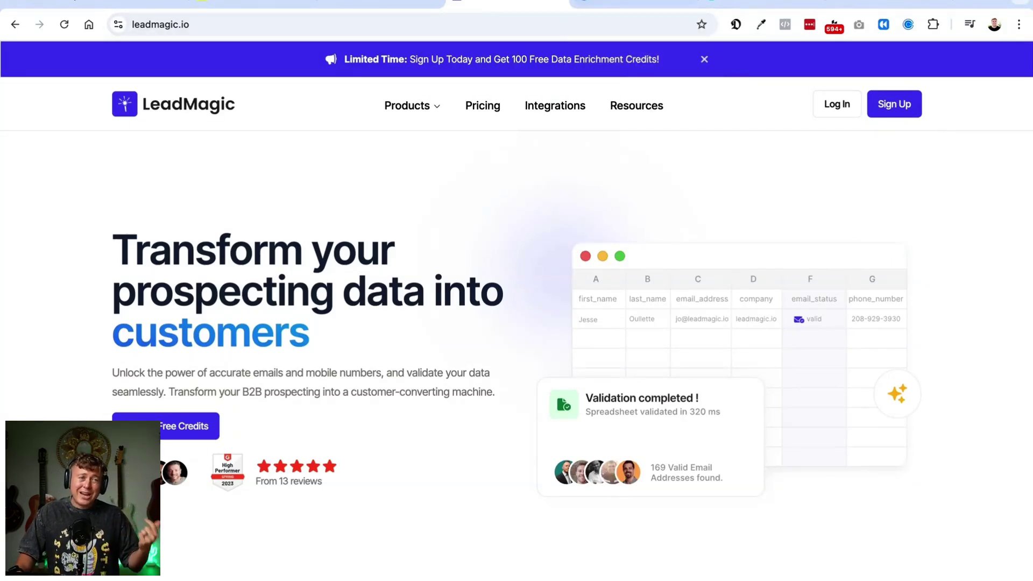
Step: Switch to the scrapeli.io tab
{"action": "left_click", "coordinate": [737, 2]}
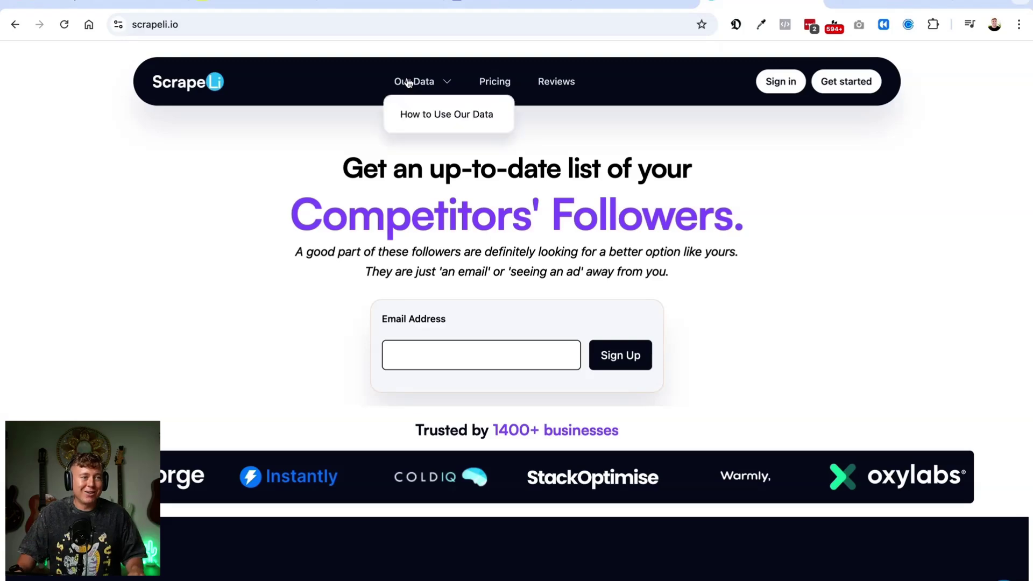
Step: Switch to the browser tab where instantly.ai is loading
{"action": "left_click", "coordinate": [663, 3]}
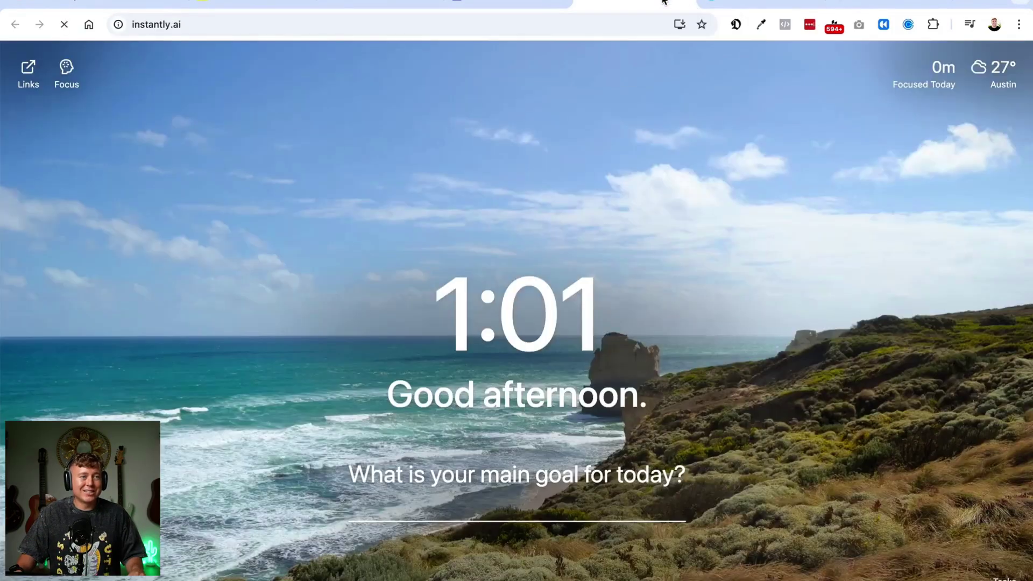
Step: Reload instantly.ai, then Google 'smartlead' in a new tab and open the Smartlead homepage
{"action": "left_click", "coordinate": [619, 21]}
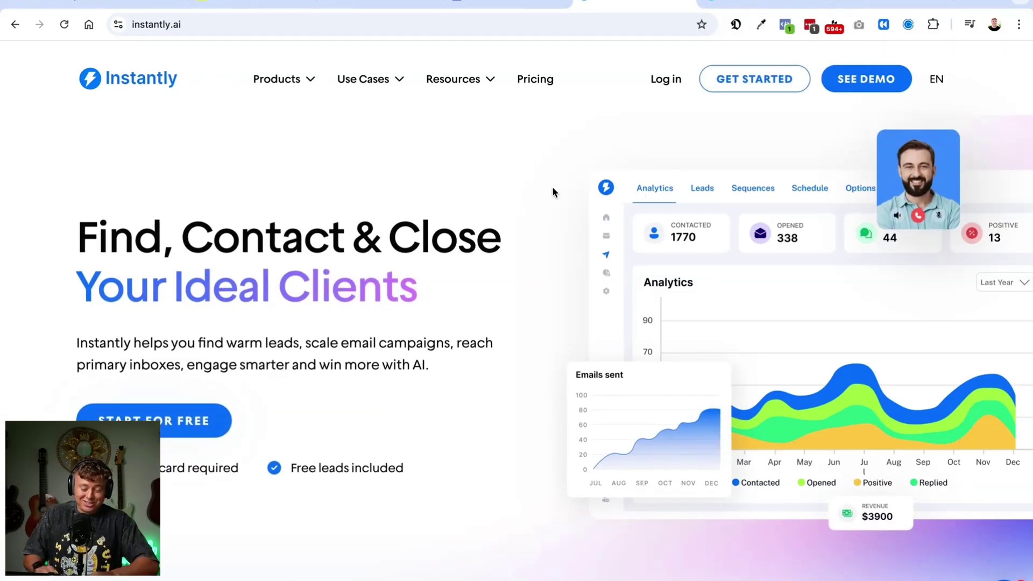
{"action": "key", "text": "ctrl+t"}
{"action": "type", "text": "smartlead"}
{"action": "key", "text": "Return"}
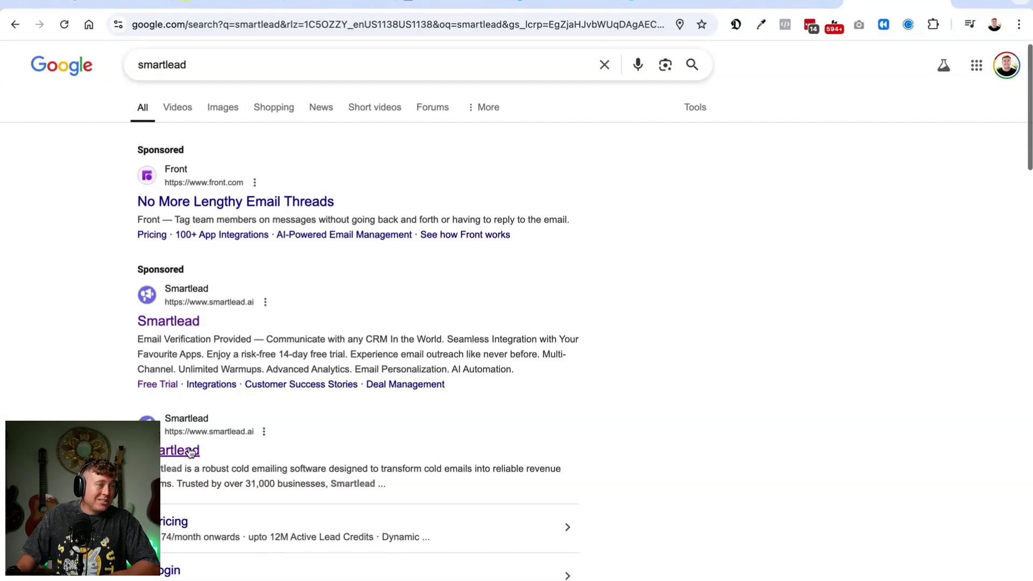
{"action": "left_click", "coordinate": [185, 458]}
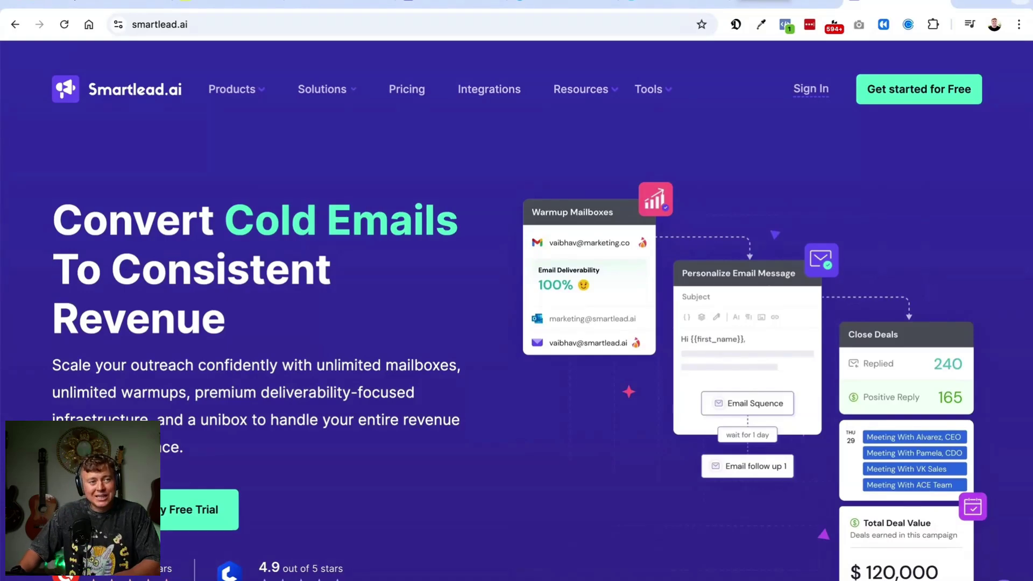
Step: Switch to the andystool.com tab for Andy's LinkedIn Tool
{"action": "left_click", "coordinate": [785, 4]}
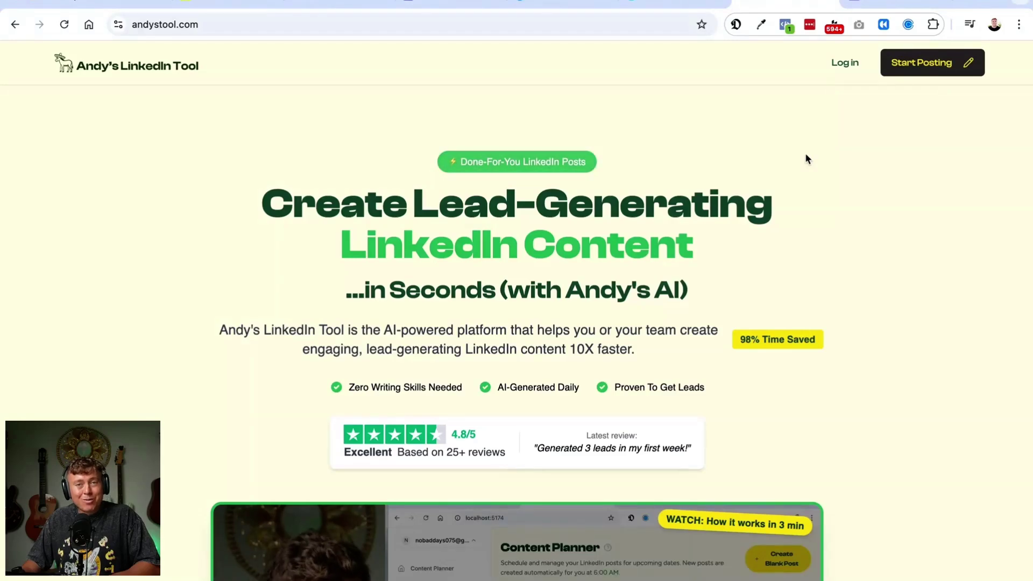
Step: Dismiss the limited-time offer popup and log in to the app dashboard
{"action": "scroll", "coordinate": [800, 178], "scroll_direction": "down", "scroll_amount": 6}
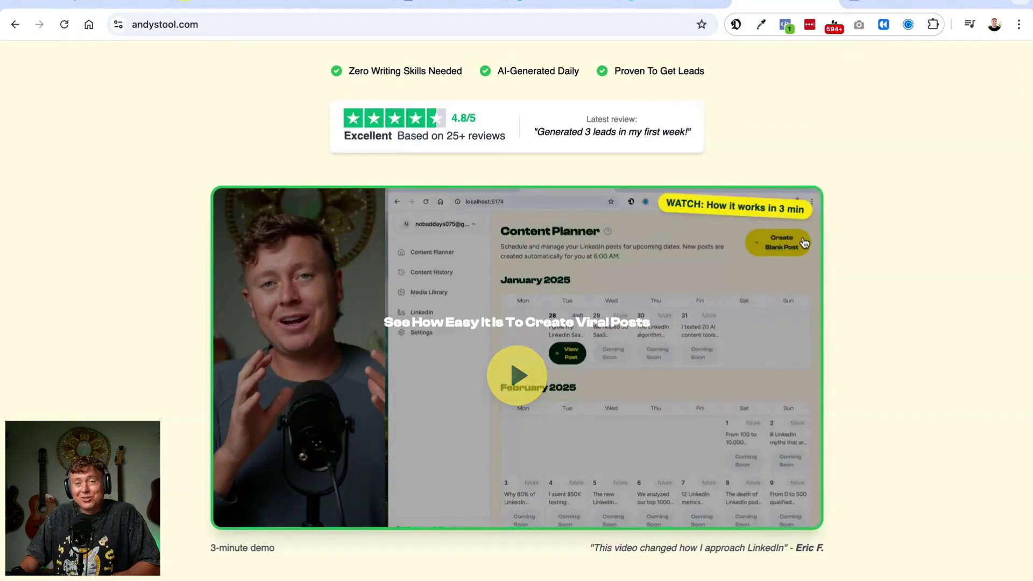
{"action": "scroll", "coordinate": [915, 243], "scroll_direction": "up", "scroll_amount": 6}
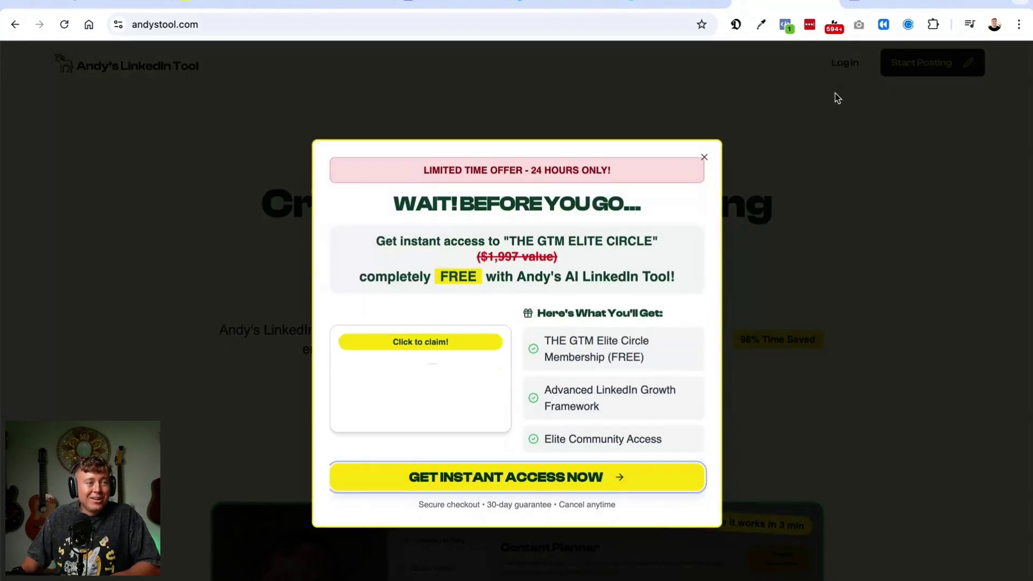
{"action": "left_click", "coordinate": [703, 160]}
{"action": "left_click", "coordinate": [850, 63]}
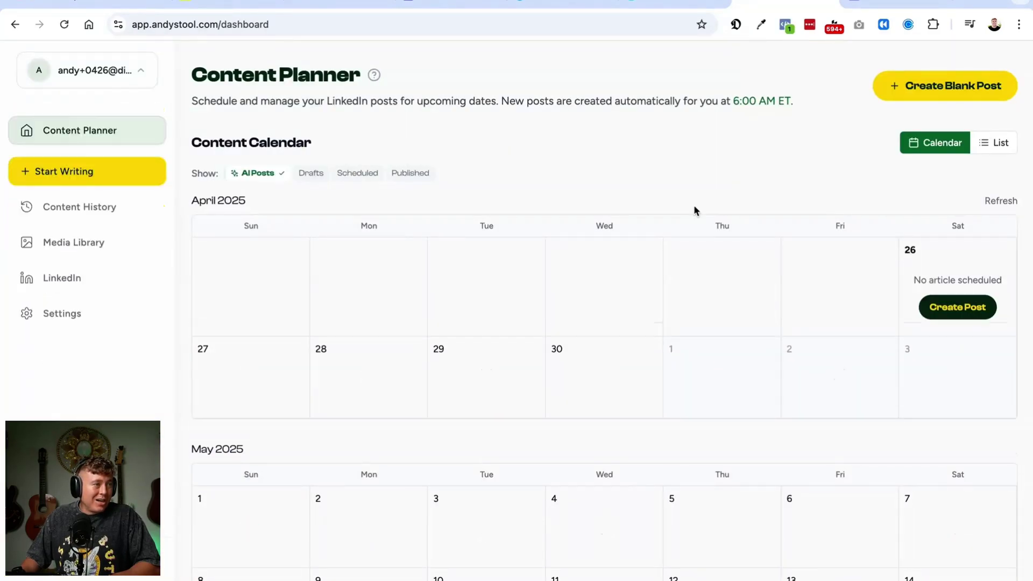
Step: Log out, sign back in with Google, and open the account Settings
{"action": "left_click", "coordinate": [123, 76]}
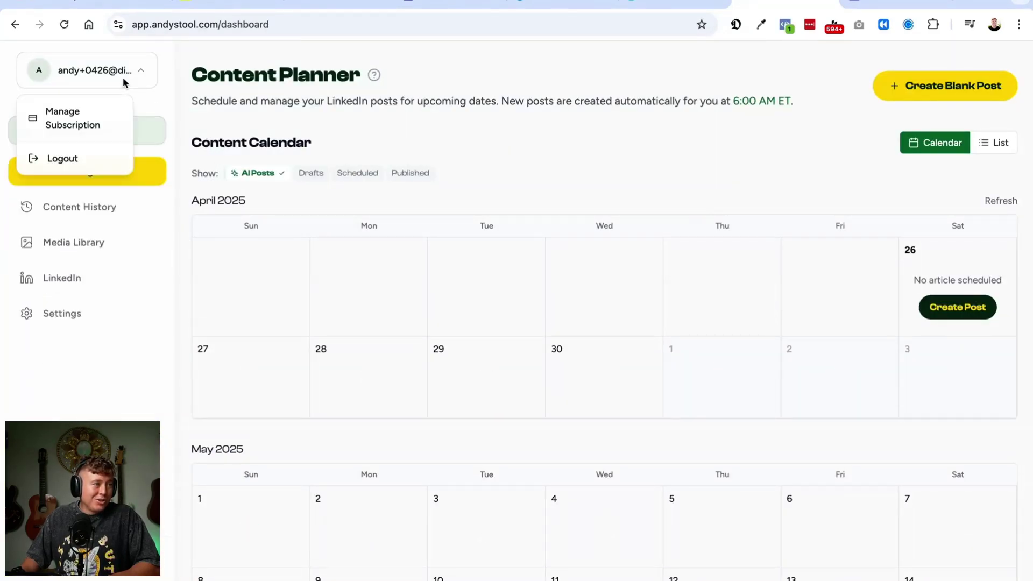
{"action": "left_click", "coordinate": [81, 157]}
{"action": "left_click", "coordinate": [506, 322]}
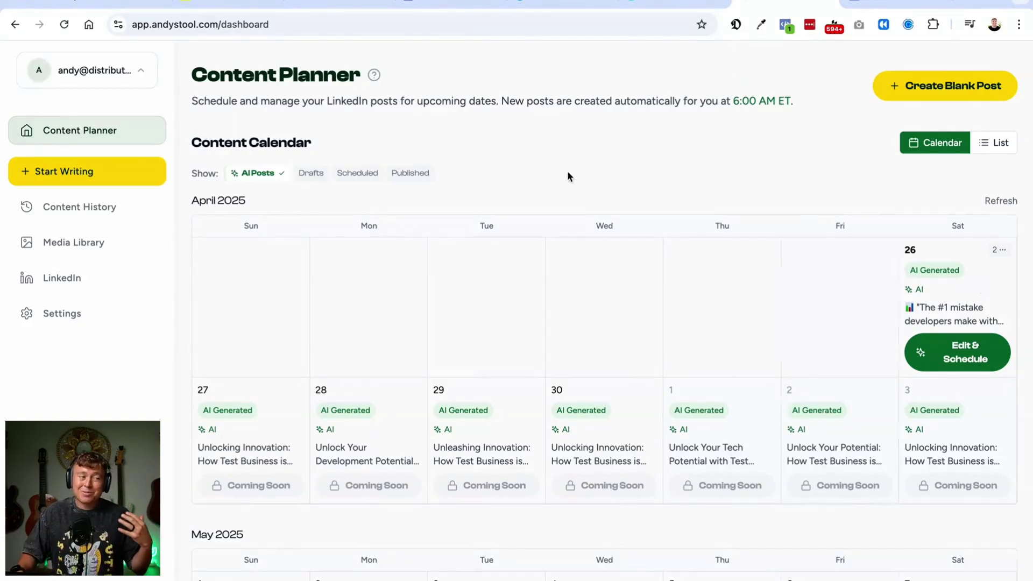
{"action": "left_click", "coordinate": [91, 317]}
Step: Expand Monday's post-type options in the weekly schedule, then view the Media Library and Content Planner
{"action": "scroll", "coordinate": [404, 297], "scroll_direction": "down", "scroll_amount": 10}
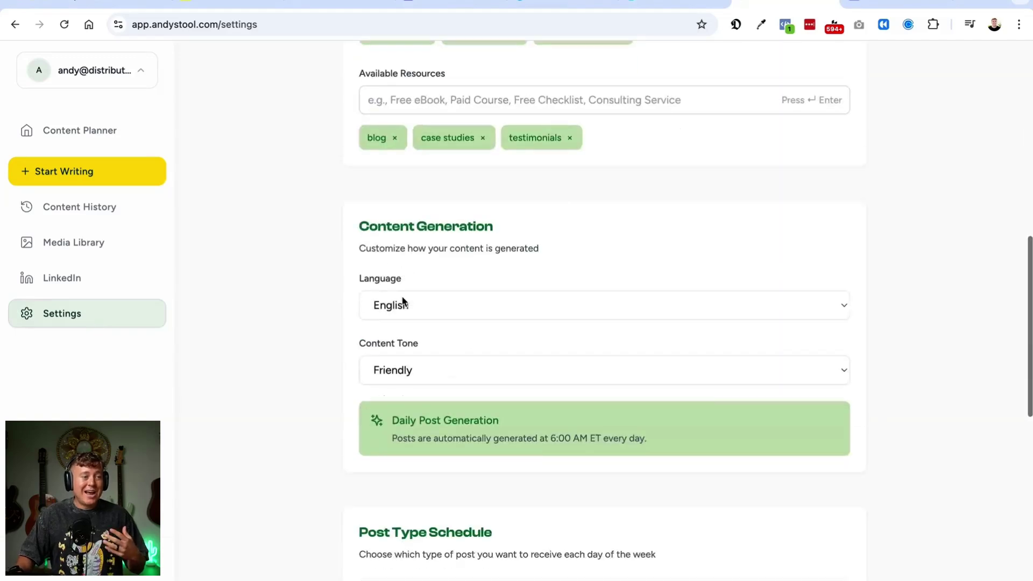
{"action": "scroll", "coordinate": [401, 297], "scroll_direction": "down", "scroll_amount": 6}
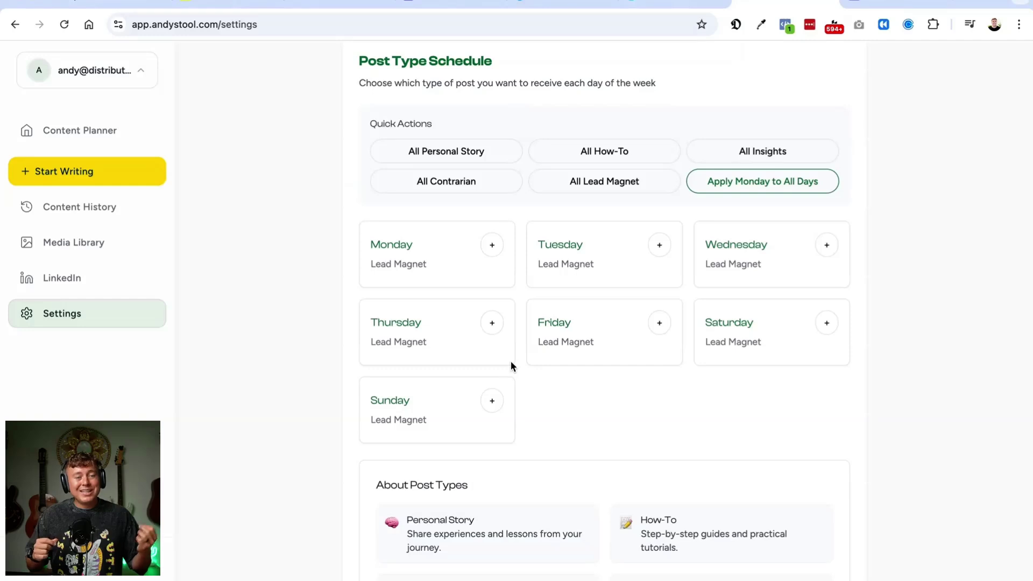
{"action": "scroll", "coordinate": [511, 365], "scroll_direction": "down", "scroll_amount": 1}
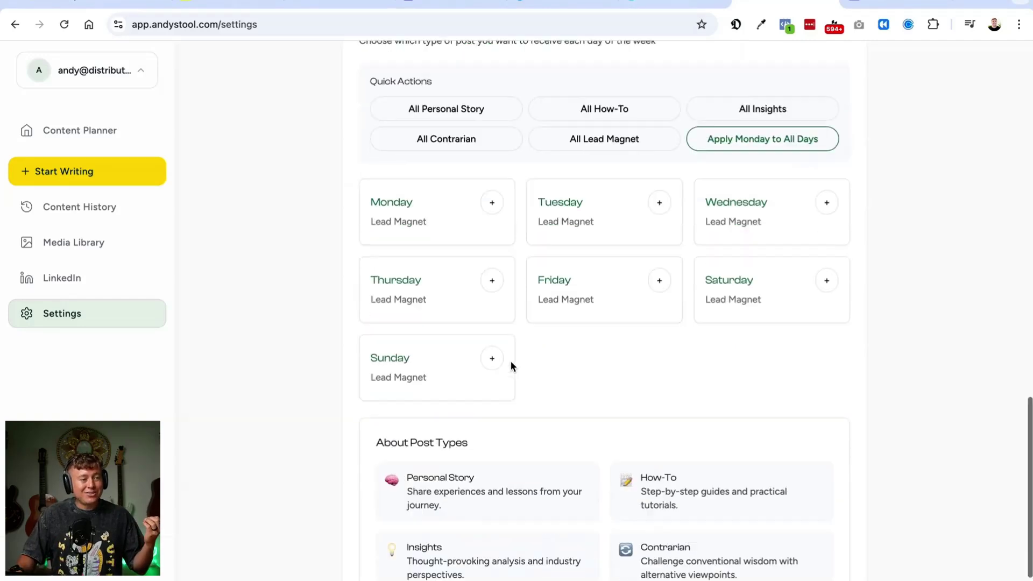
{"action": "scroll", "coordinate": [515, 272], "scroll_direction": "up", "scroll_amount": 2}
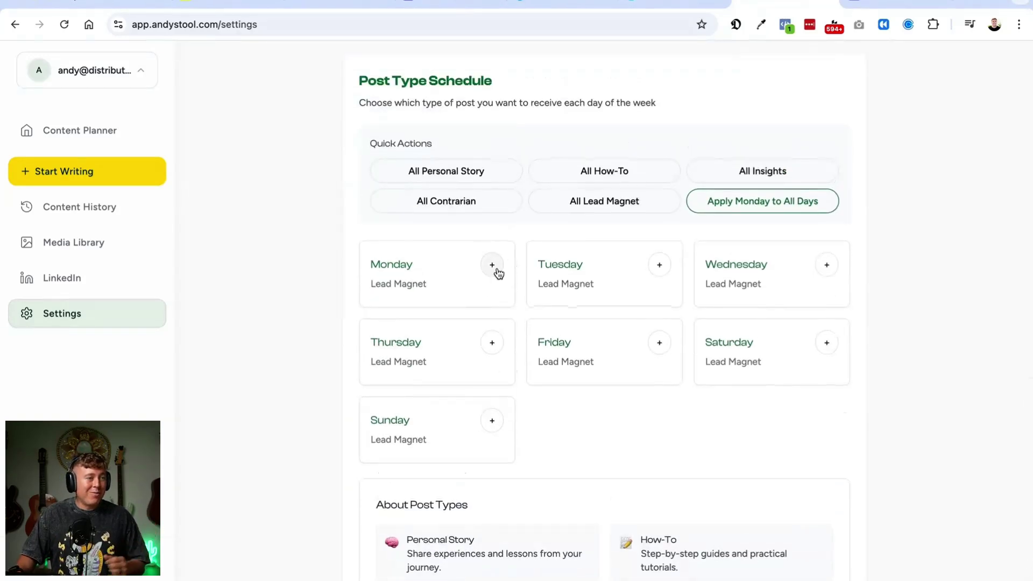
{"action": "left_click", "coordinate": [493, 266]}
{"action": "scroll", "coordinate": [495, 272], "scroll_direction": "down", "scroll_amount": 3}
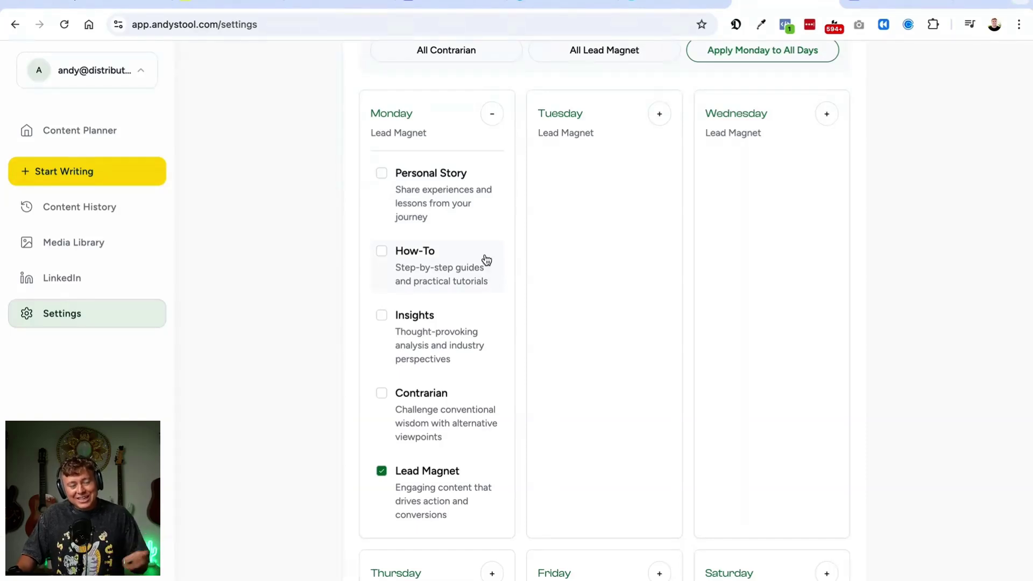
{"action": "scroll", "coordinate": [487, 260], "scroll_direction": "up", "scroll_amount": 15}
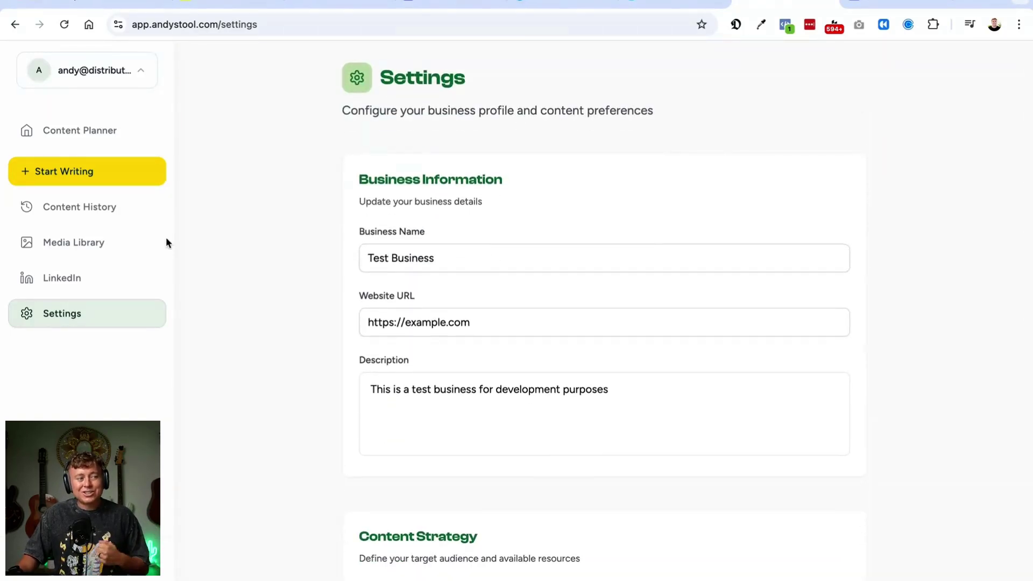
{"action": "left_click", "coordinate": [95, 241]}
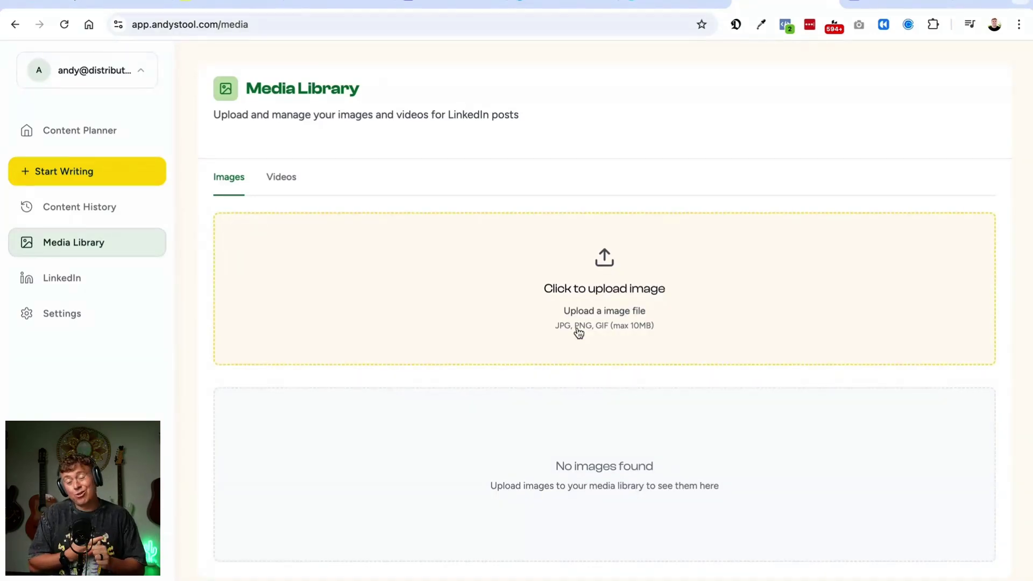
{"action": "left_click", "coordinate": [72, 139]}
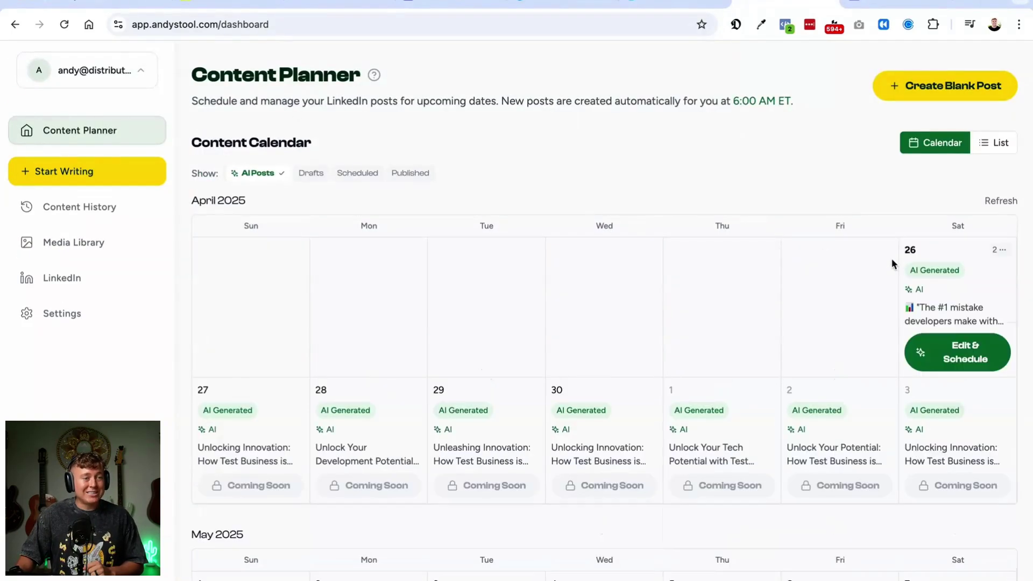
Step: Open the April 26 AI-generated data security post for editing
{"action": "left_click", "coordinate": [958, 351]}
{"action": "scroll", "coordinate": [651, 265], "scroll_direction": "up", "scroll_amount": 10}
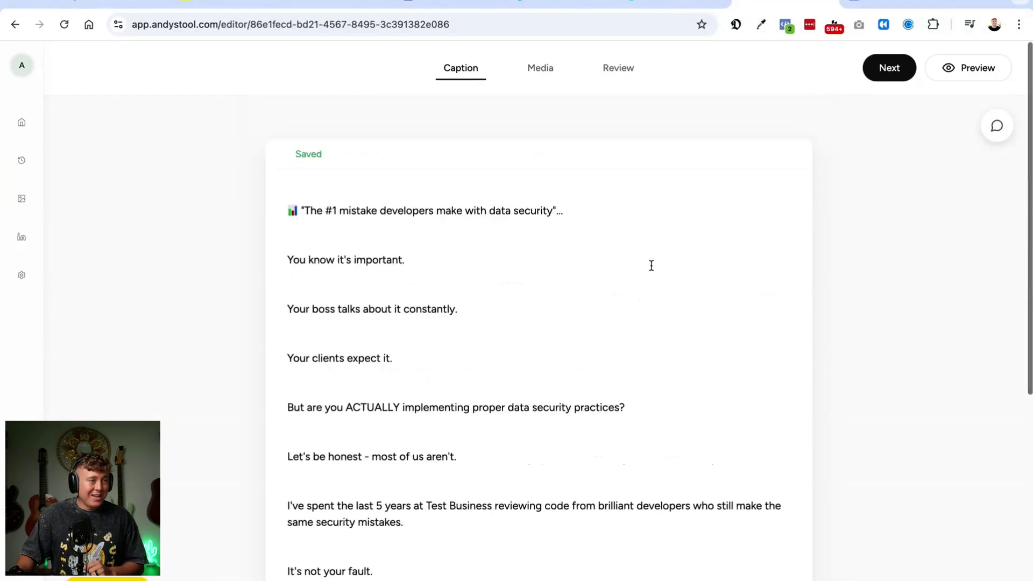
{"action": "scroll", "coordinate": [461, 295], "scroll_direction": "down", "scroll_amount": 7}
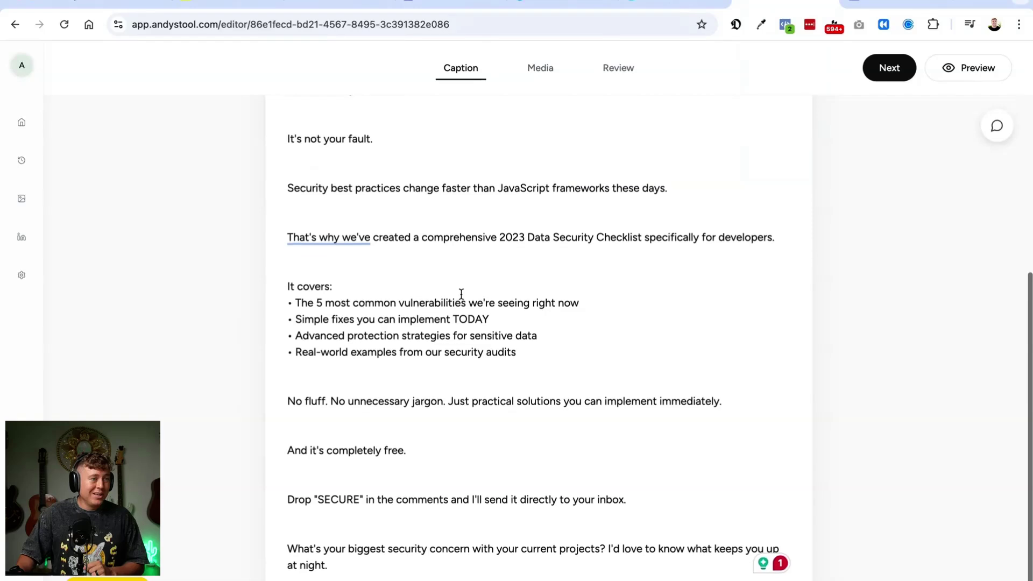
{"action": "scroll", "coordinate": [445, 143], "scroll_direction": "up", "scroll_amount": 7}
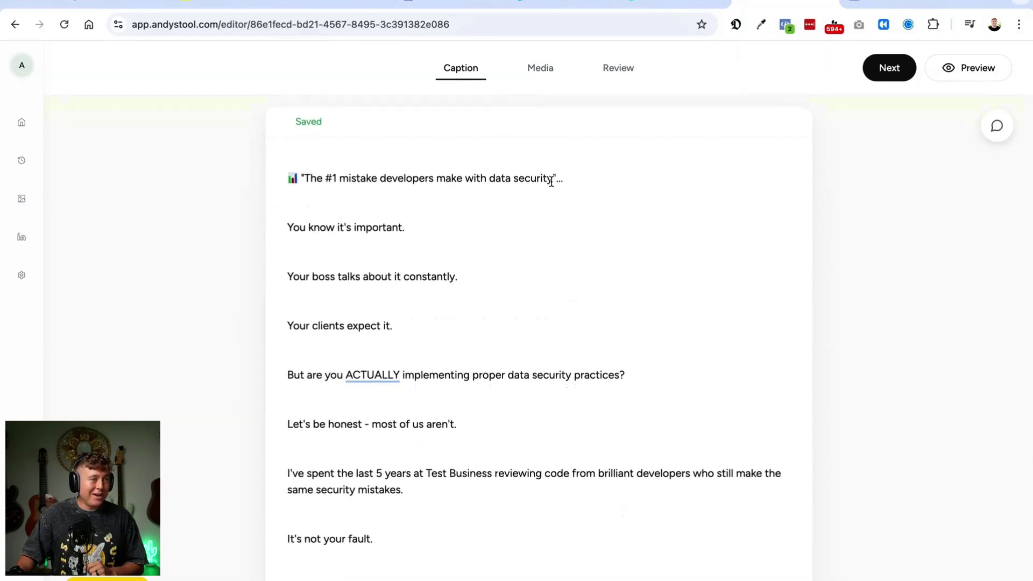
Step: Try the '/' command menu below the hook, remove it, and go to the Media step
{"action": "key", "text": "Return"}
{"action": "type", "text": "/"}
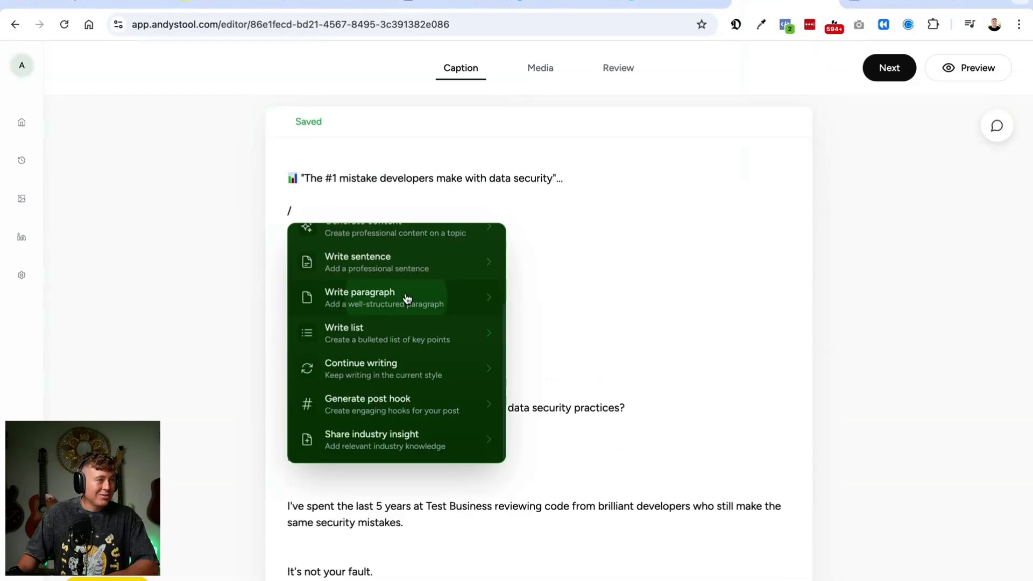
{"action": "scroll", "coordinate": [432, 438], "scroll_direction": "up", "scroll_amount": 3}
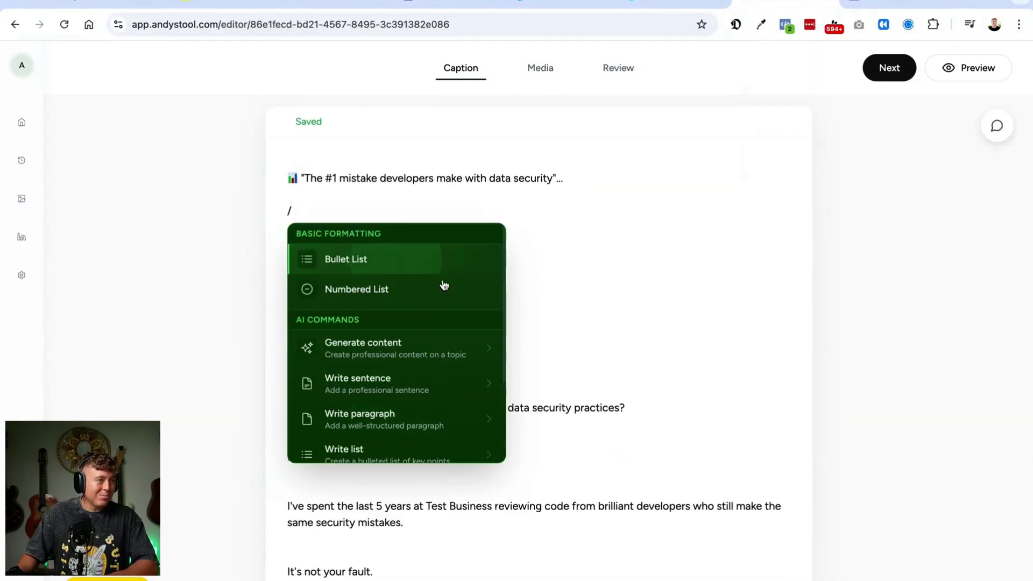
{"action": "left_click", "coordinate": [600, 238]}
{"action": "key", "text": "BackSpace"}
{"action": "key", "text": "BackSpace"}
{"action": "key", "text": "BackSpace"}
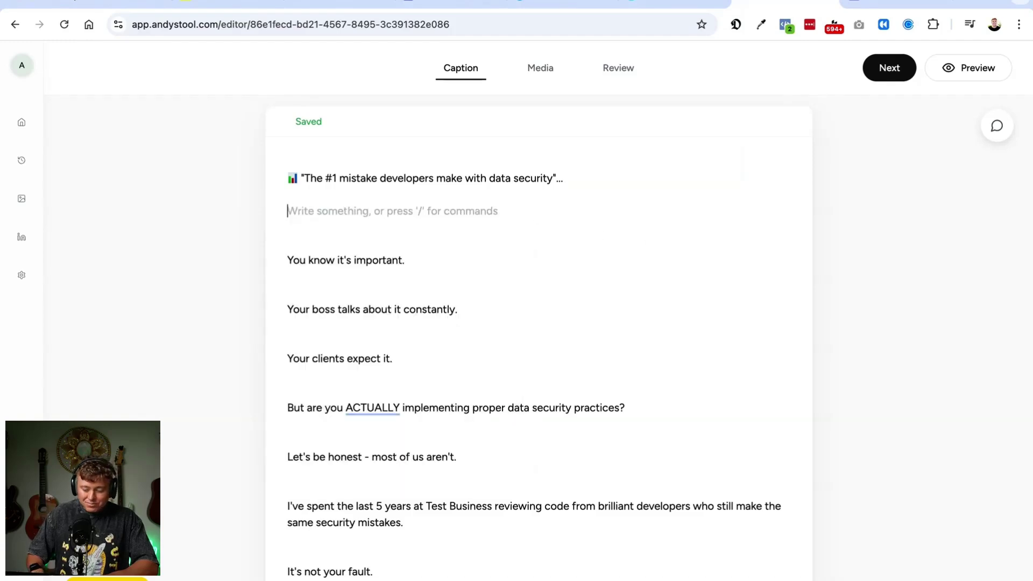
{"action": "left_click", "coordinate": [545, 78]}
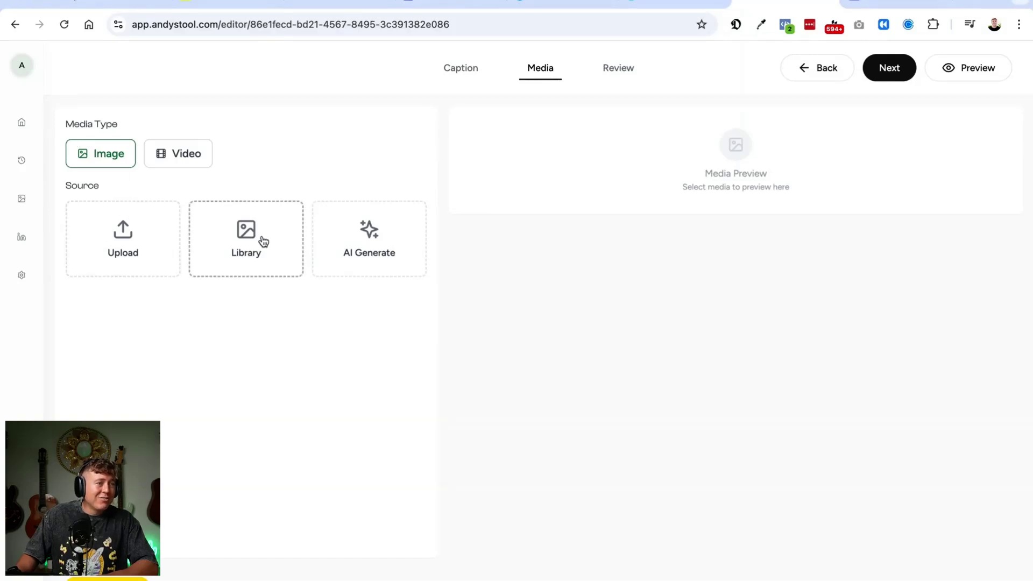
Step: Generate AI images from the professional headshot example prompt and attach the first one
{"action": "left_click", "coordinate": [411, 252]}
{"action": "left_click", "coordinate": [422, 249]}
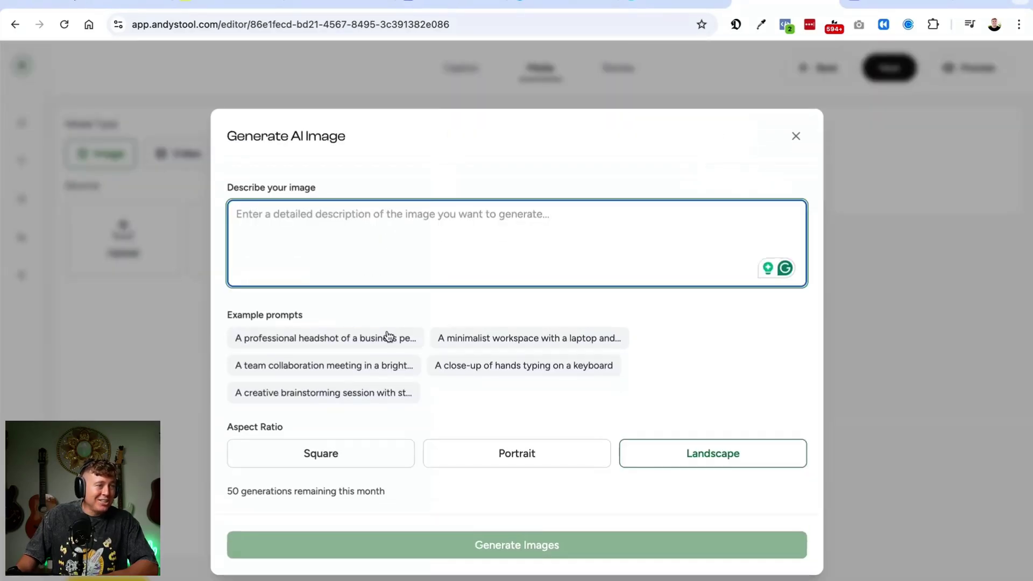
{"action": "left_click", "coordinate": [370, 348]}
{"action": "left_click", "coordinate": [527, 555]}
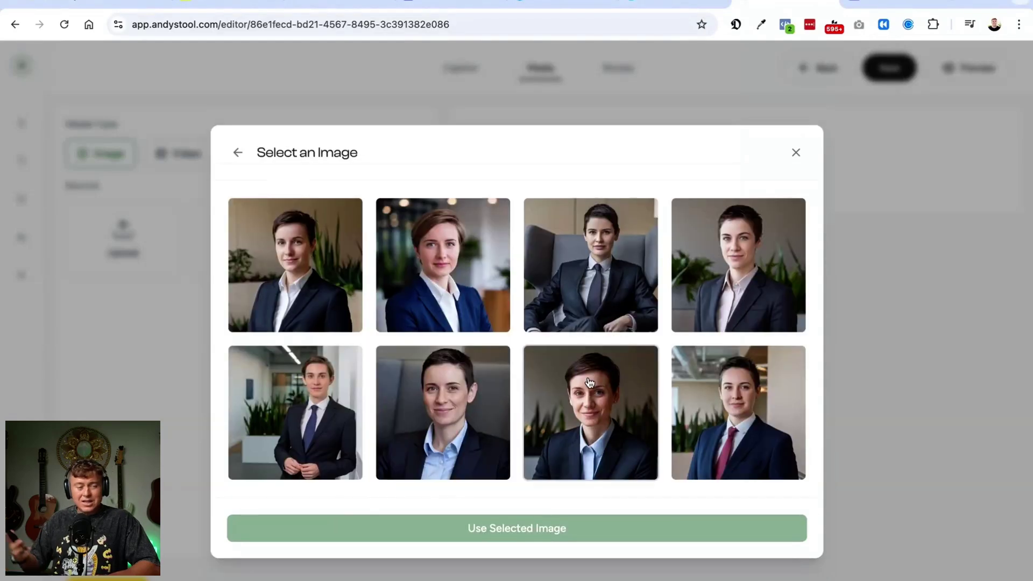
{"action": "left_click", "coordinate": [273, 284]}
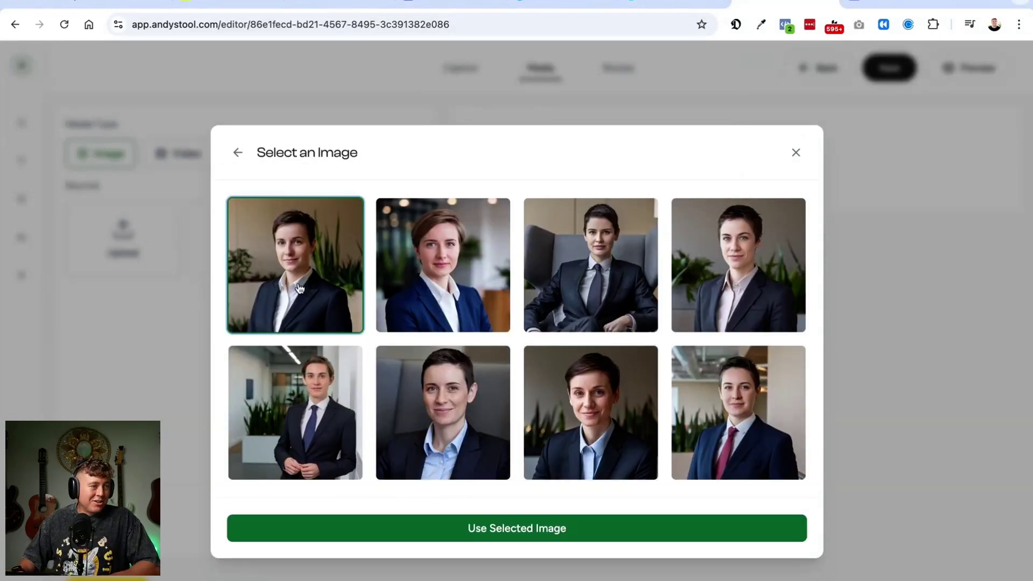
{"action": "left_click", "coordinate": [488, 530]}
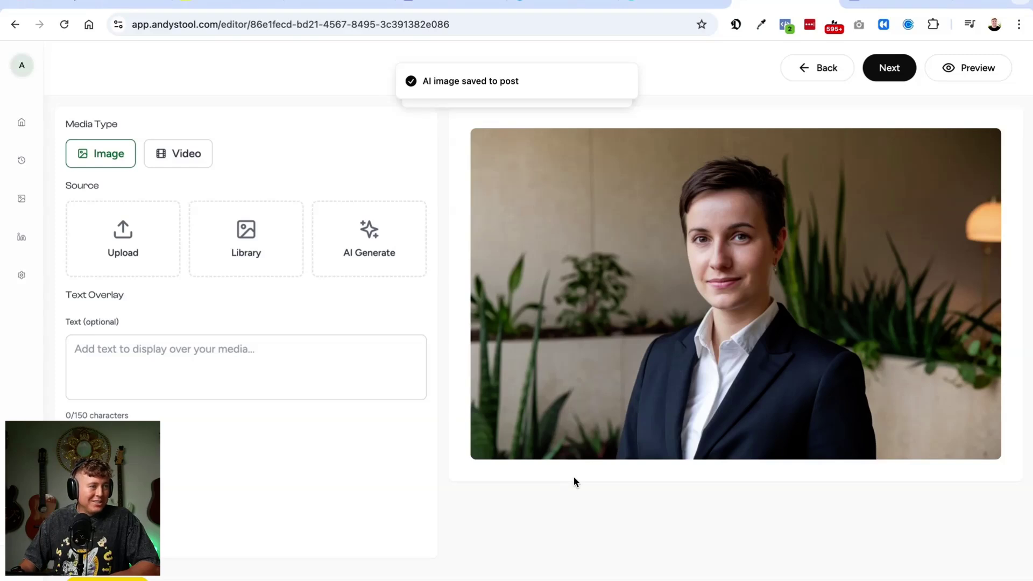
Step: Overlay 'Hey how are you today?' centred at a smaller size, then review the post
{"action": "left_click", "coordinate": [304, 361]}
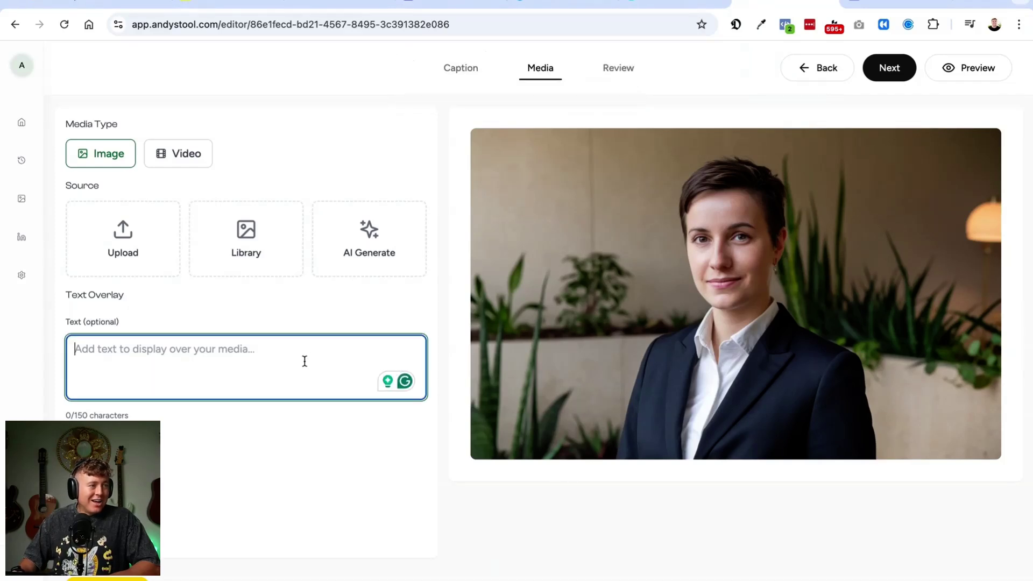
{"action": "type", "text": "Hey "}
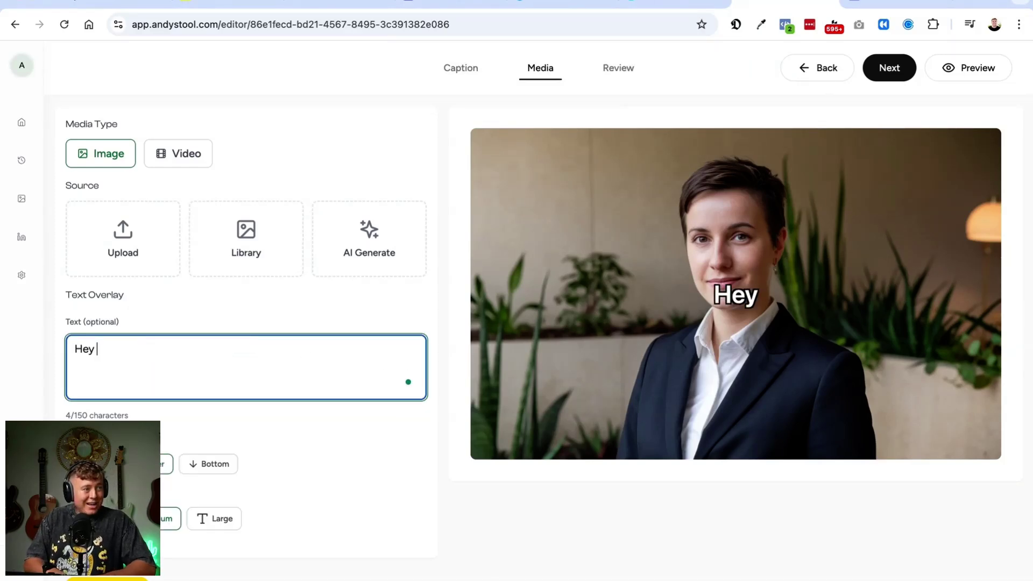
{"action": "type", "text": "how are you today?"}
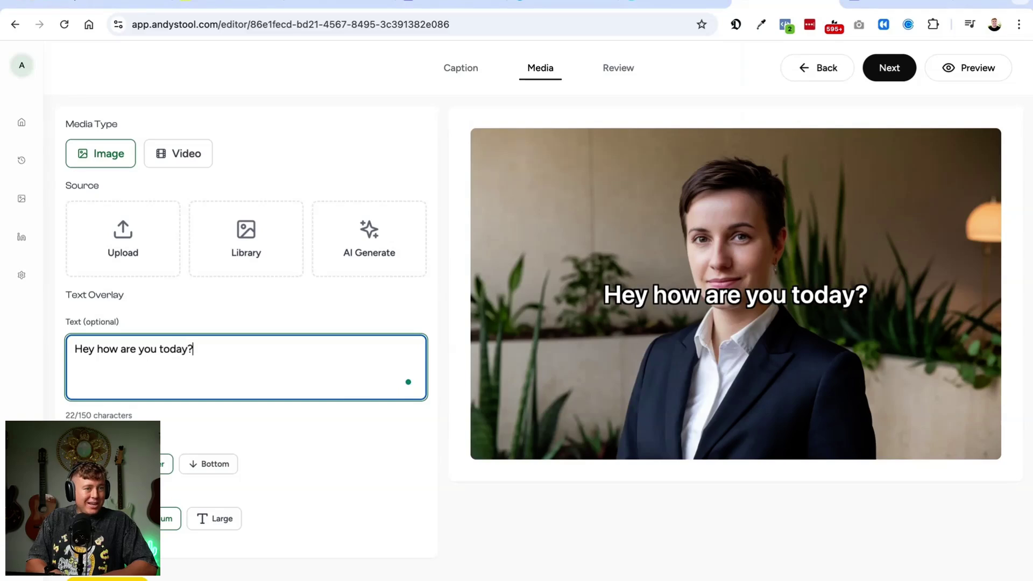
{"action": "left_click", "coordinate": [210, 464]}
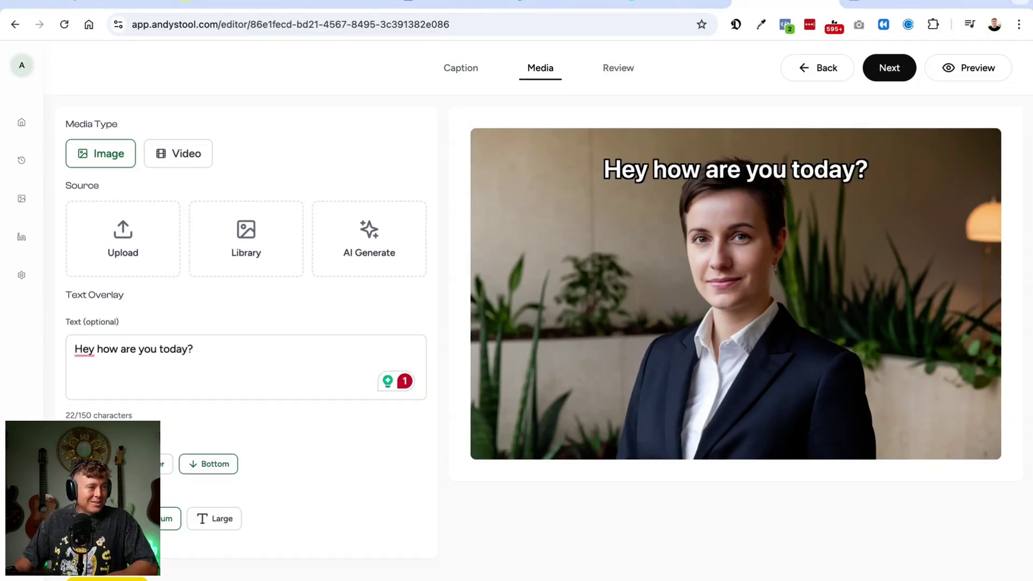
{"action": "left_click", "coordinate": [166, 463]}
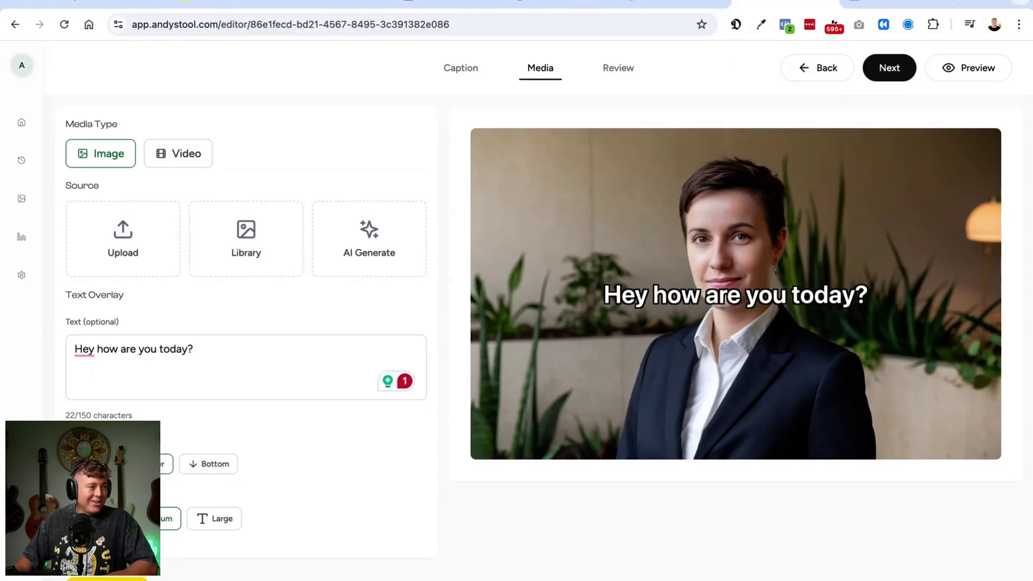
{"action": "left_click", "coordinate": [168, 518]}
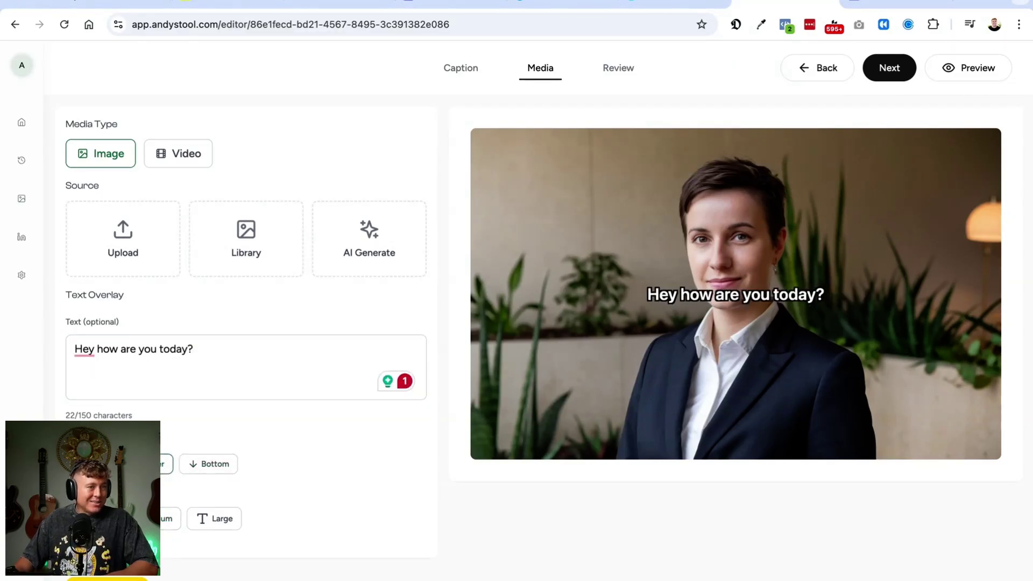
{"action": "left_click", "coordinate": [890, 67]}
{"action": "scroll", "coordinate": [667, 199], "scroll_direction": "down", "scroll_amount": 1}
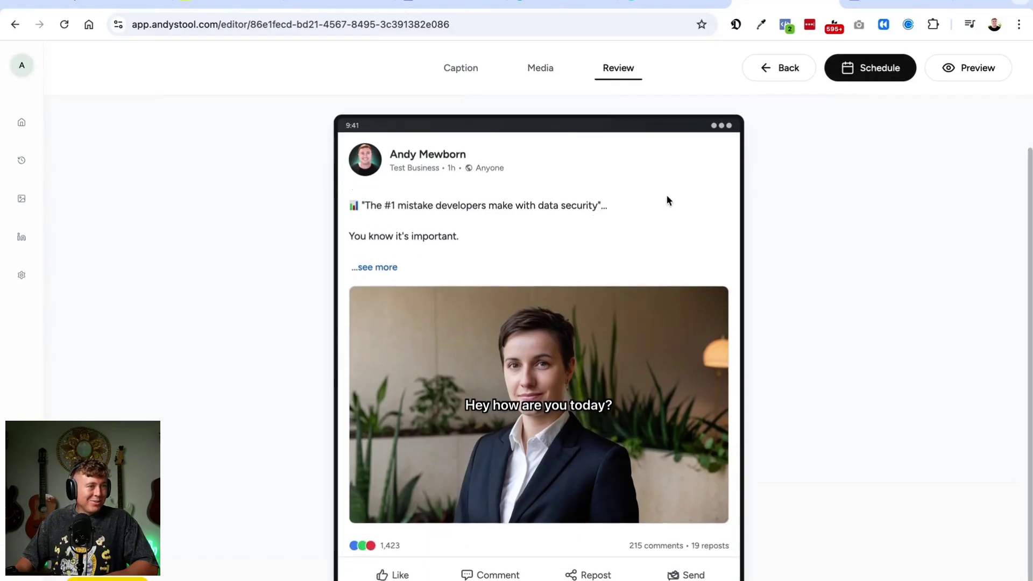
Step: Scroll through the finished LinkedIn post preview, then move to the browser address bar
{"action": "scroll", "coordinate": [668, 200], "scroll_direction": "down", "scroll_amount": 1}
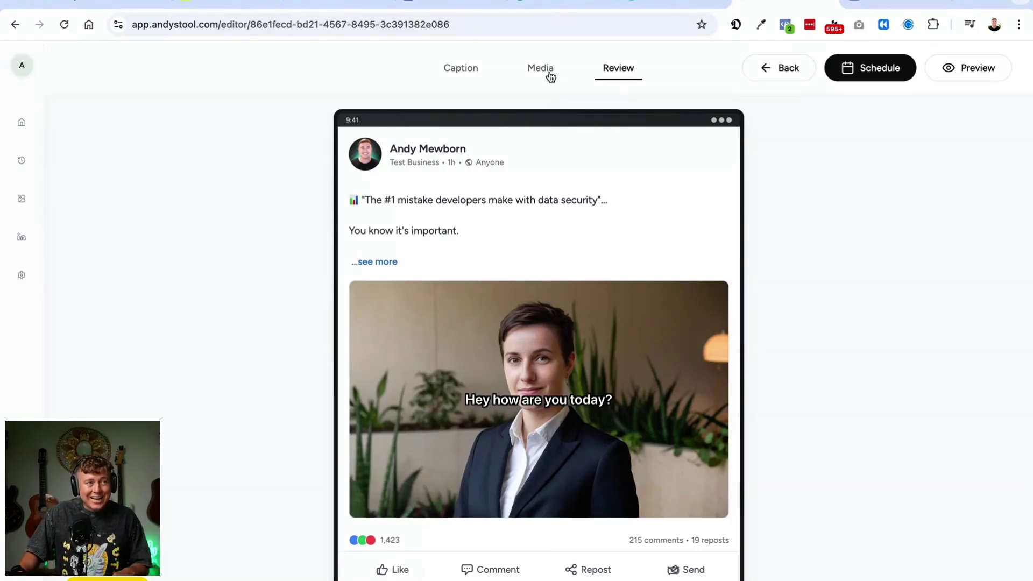
{"action": "left_click", "coordinate": [540, 31]}
Step: Load the andystool.com landing page from the 'andy' address-bar autocomplete
{"action": "type", "text": "andy"}
{"action": "key", "text": "Return"}
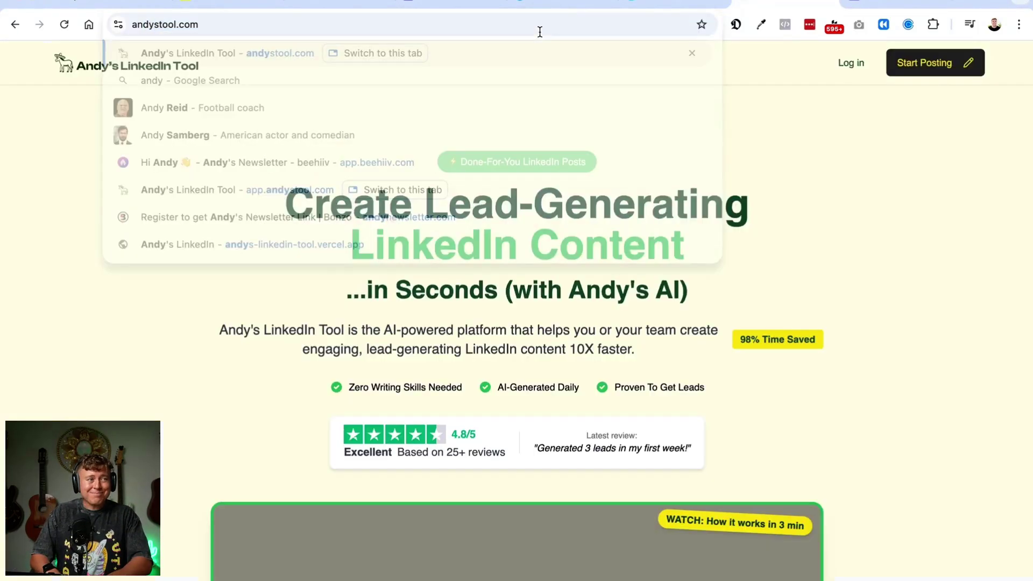